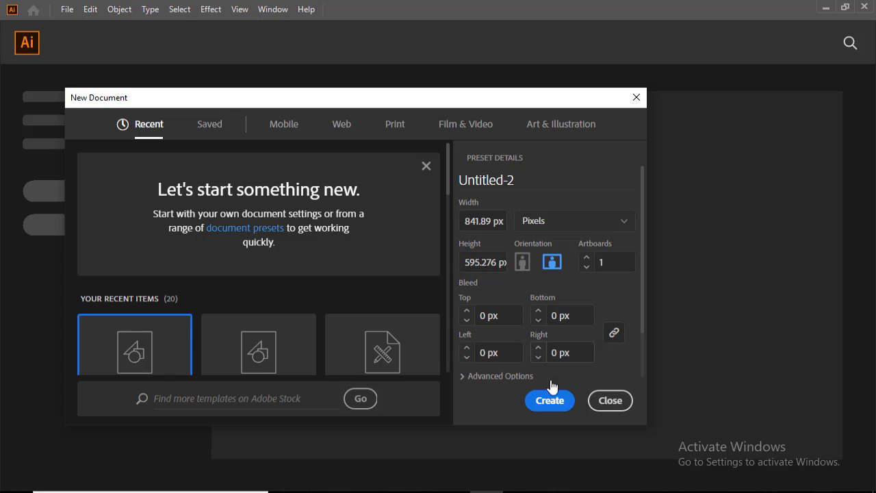
Create the 841.89 × 595.276 px landscape document from the preset
left_click(546, 400)
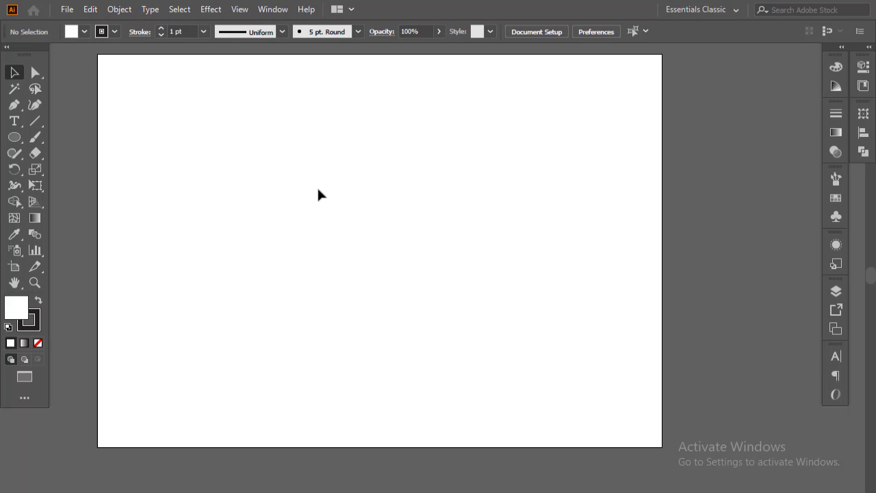
left_click(14, 120)
left_click(362, 243)
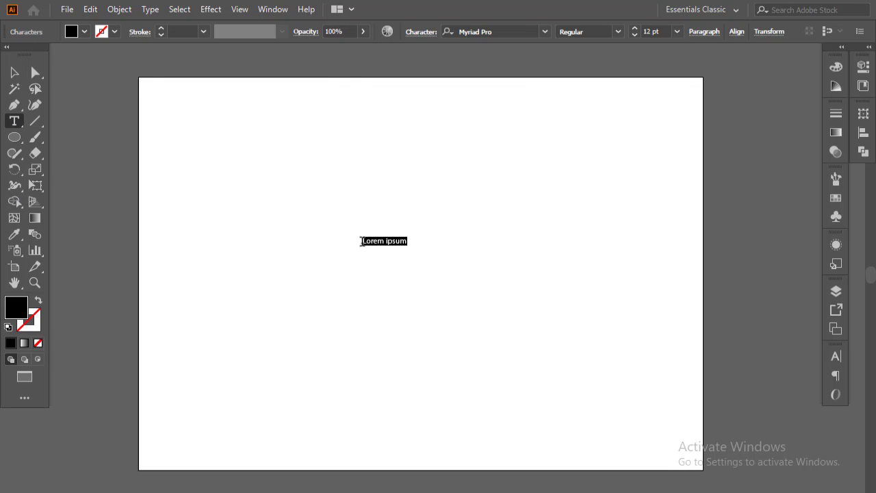
key("BackSpace")
left_click(13, 72)
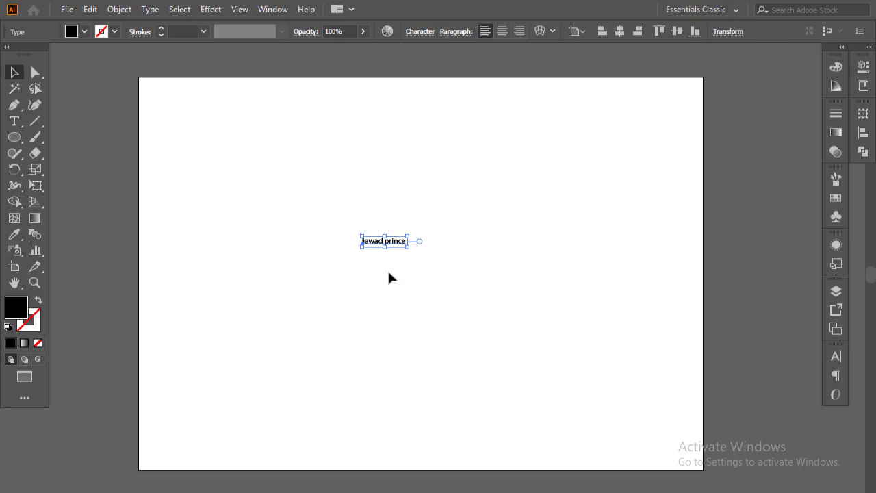
left_click_drag(407, 245, 517, 315)
left_click_drag(381, 261, 419, 288)
Change the text to Title Case and set it in the Black Pink Signature font
left_click(156, 9)
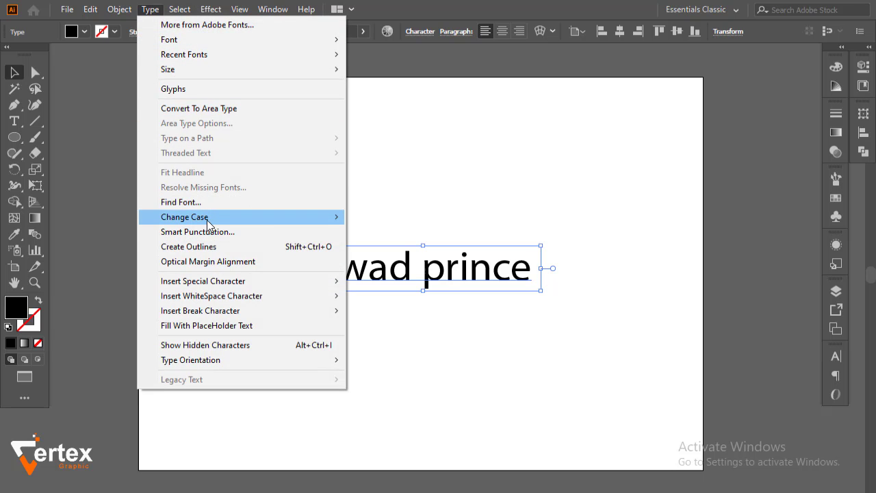
mouse_move(205, 217)
left_click(404, 246)
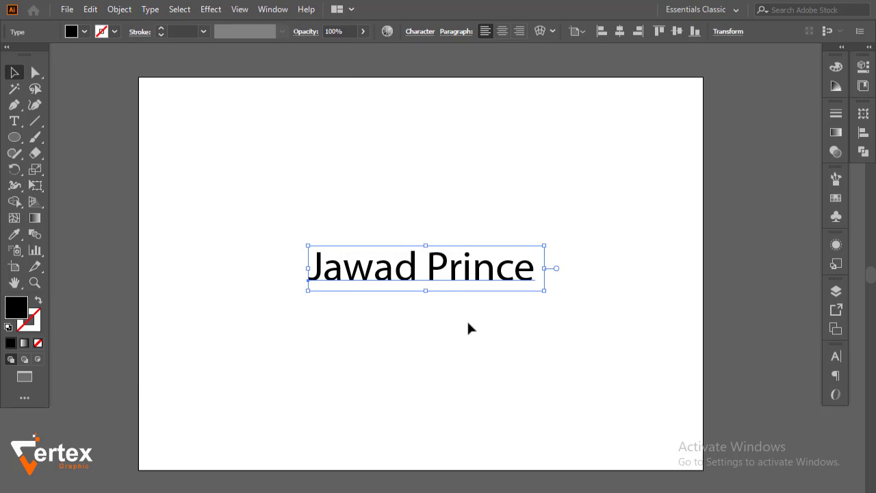
left_click(835, 357)
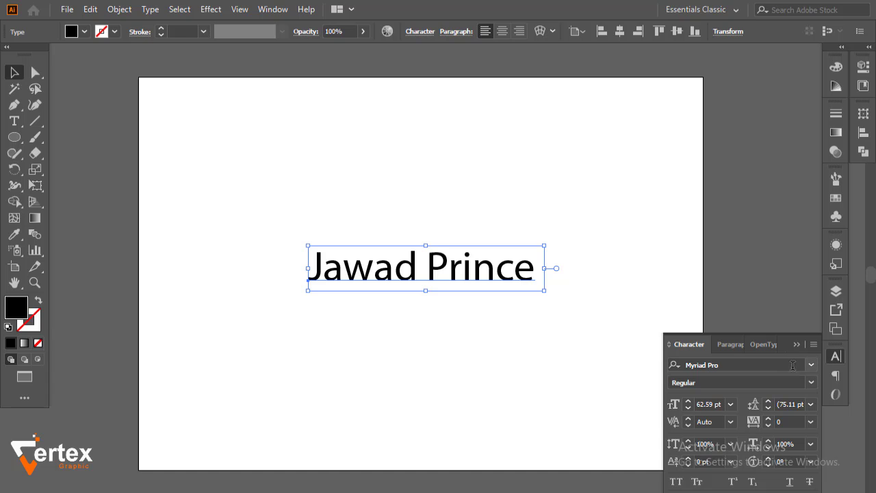
left_click(808, 364)
scroll(764, 465, "down", 5)
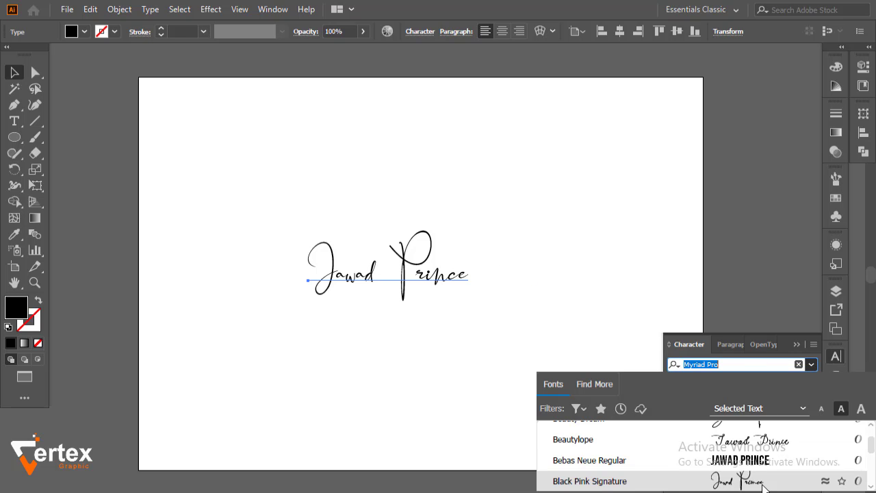
left_click(764, 481)
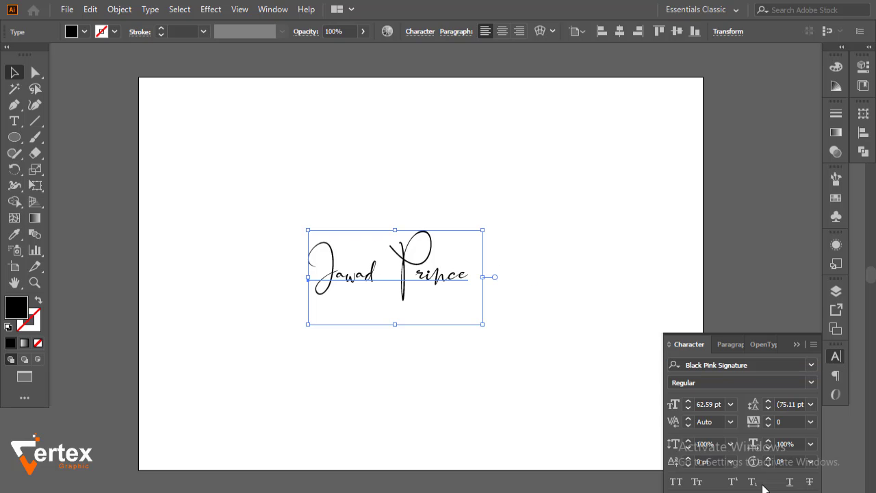
left_click(597, 447)
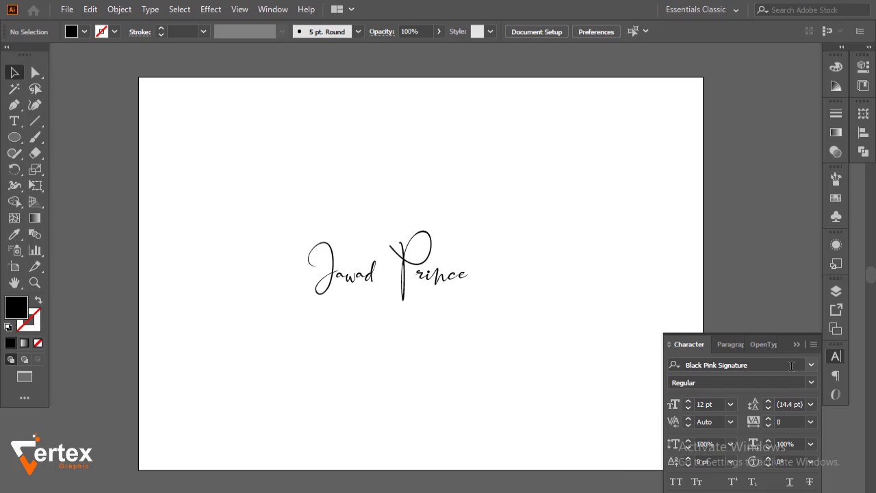
left_click(797, 345)
Enlarge the script name a little more and nudge it slightly right
left_click(408, 296)
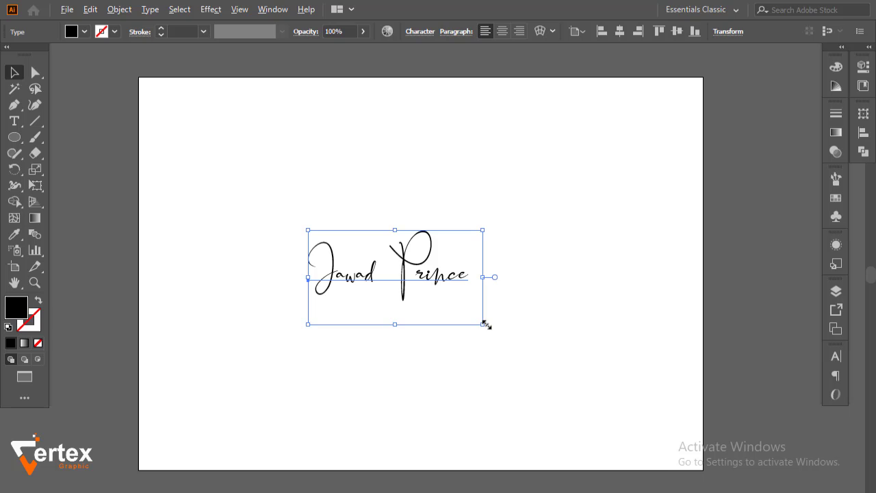
left_click_drag(485, 325, 504, 329)
left_click_drag(414, 287, 445, 290)
right_click(445, 290)
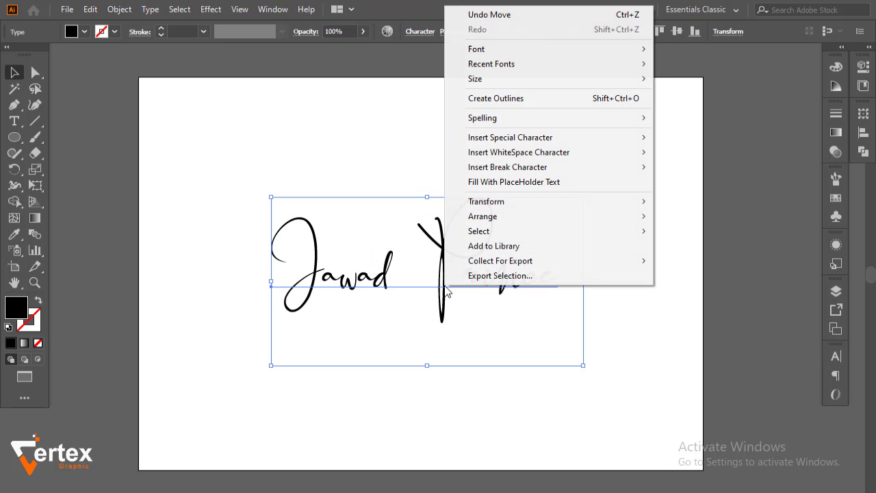
left_click(520, 98)
left_click(612, 252)
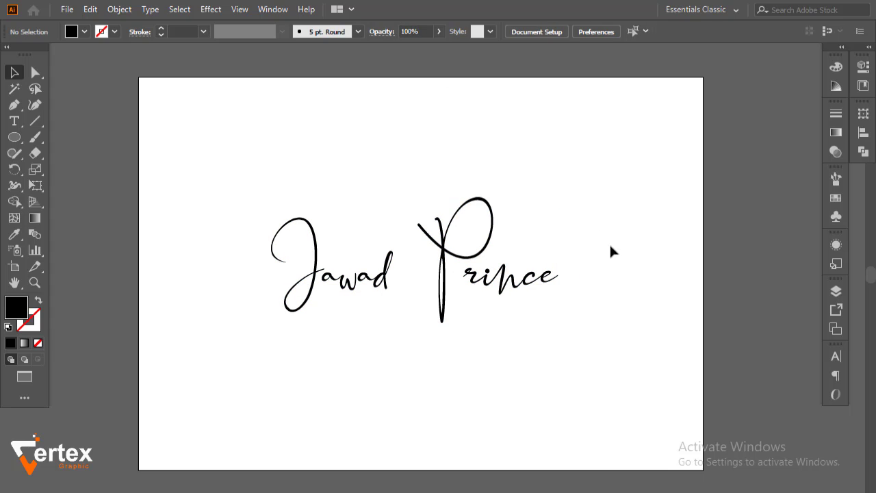
left_click(446, 237)
right_click(445, 238)
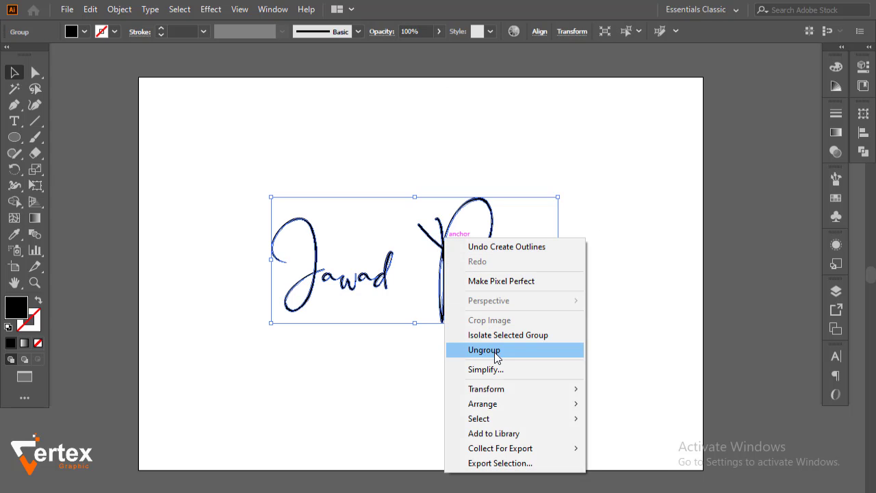
left_click(497, 350)
left_click_drag(632, 152, 440, 343)
right_click(442, 274)
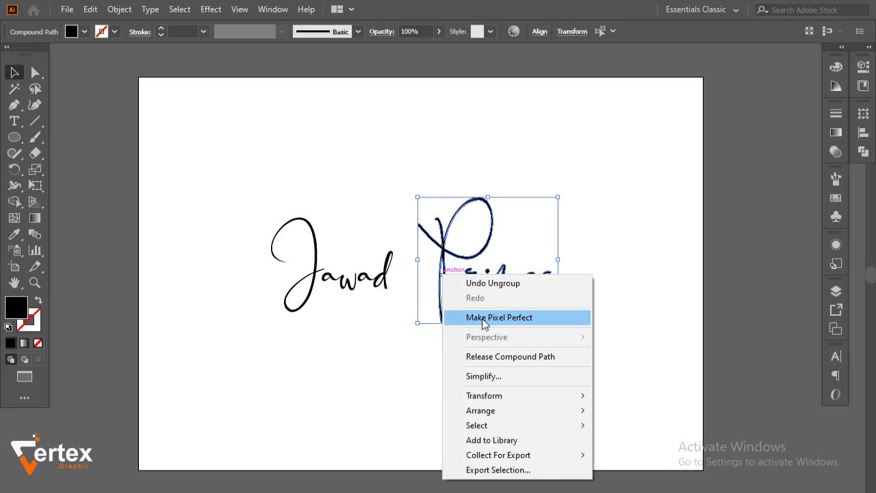
left_click(411, 401)
left_click_drag(615, 360, 279, 310)
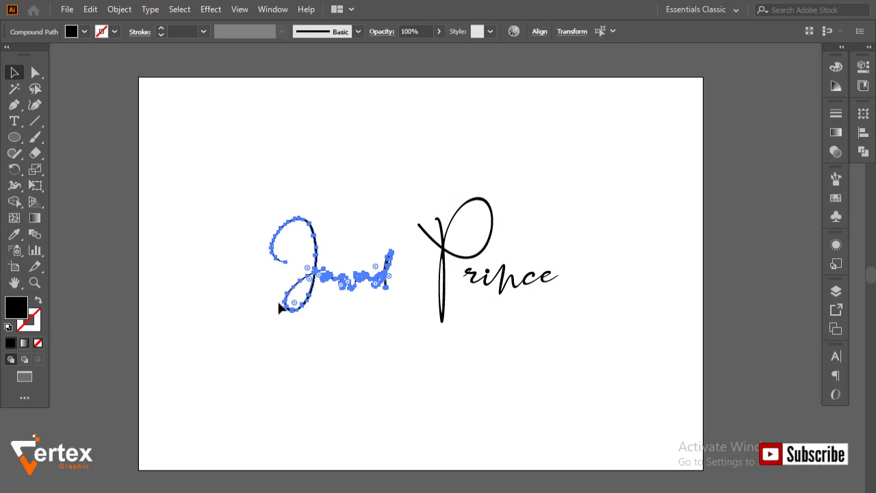
key("ctrl+g")
left_click(459, 317)
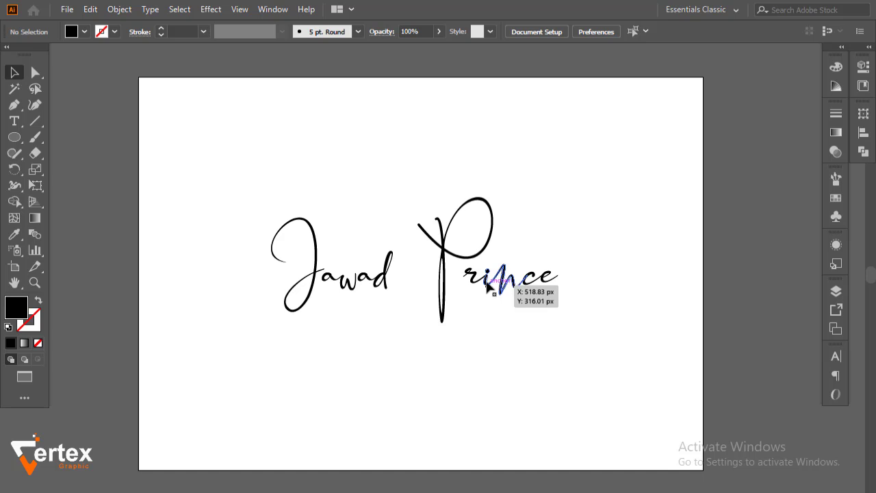
left_click_drag(487, 280, 424, 299)
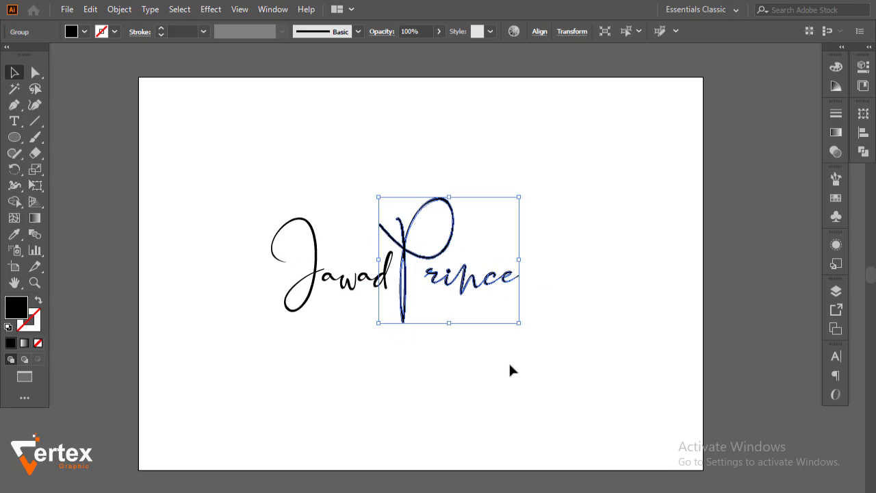
Shift the whole signature slightly right and down
left_click(510, 365)
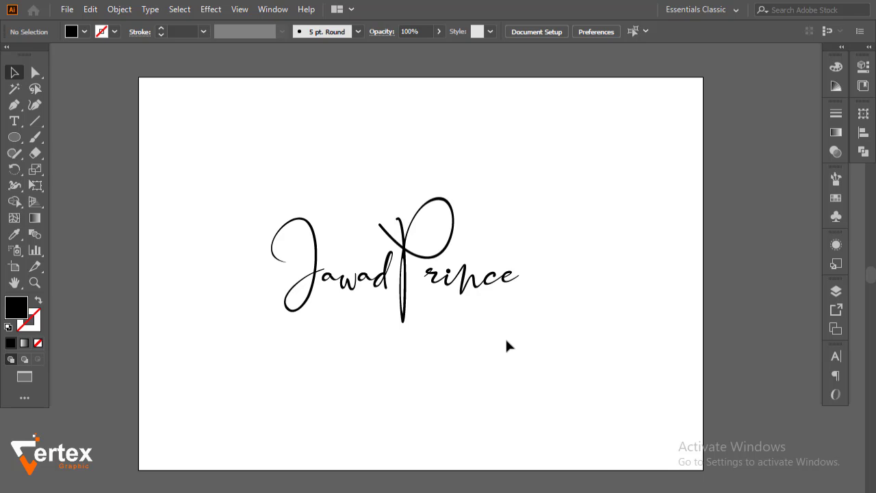
mouse_move(506, 336)
left_mouse_down()
mouse_move(260, 227)
mouse_move(272, 206)
left_mouse_up()
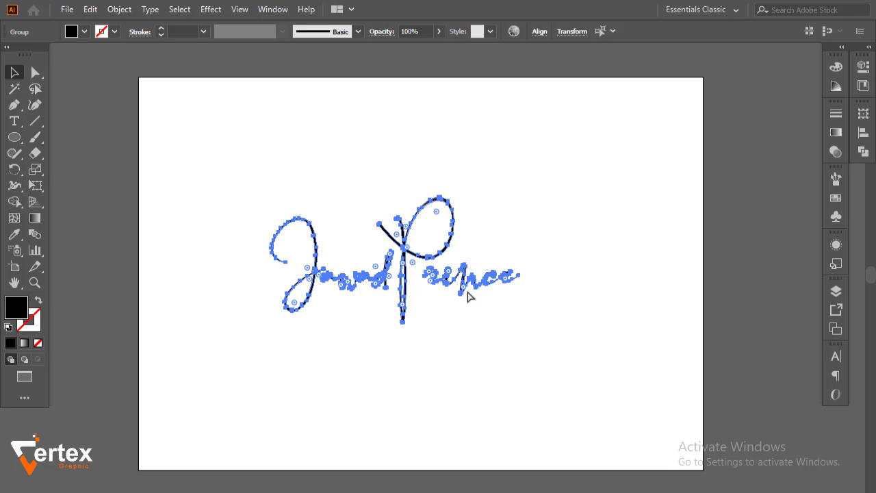
left_click(483, 346)
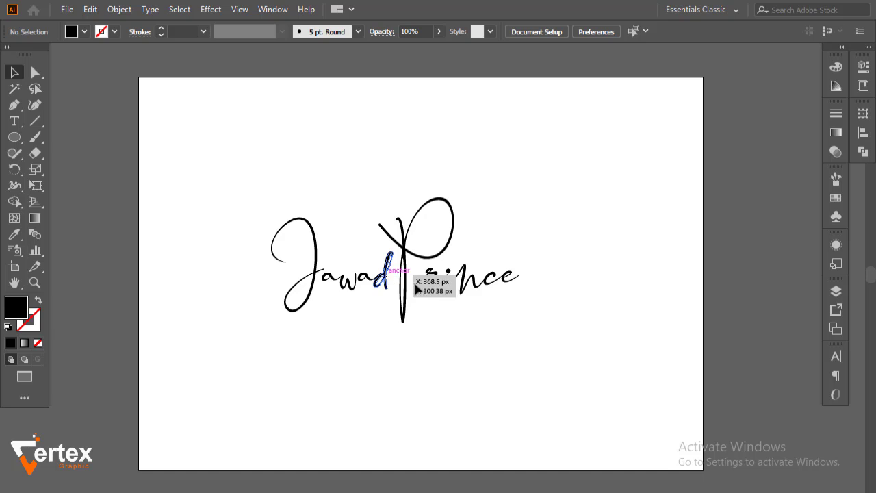
mouse_move(401, 322)
left_mouse_down()
mouse_move(444, 339)
mouse_move(430, 326)
left_mouse_up()
left_click(472, 359)
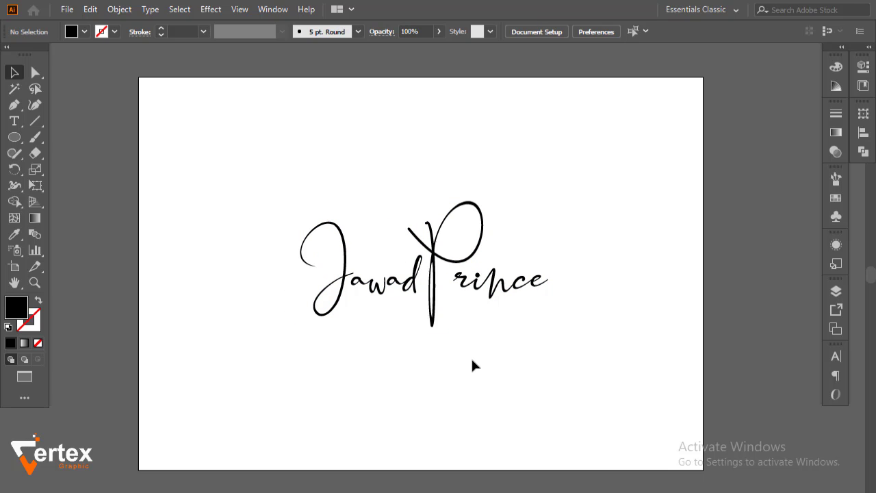
Draw a large circle around the lettering with no fill and a black 3 pt outline
left_click(14, 137)
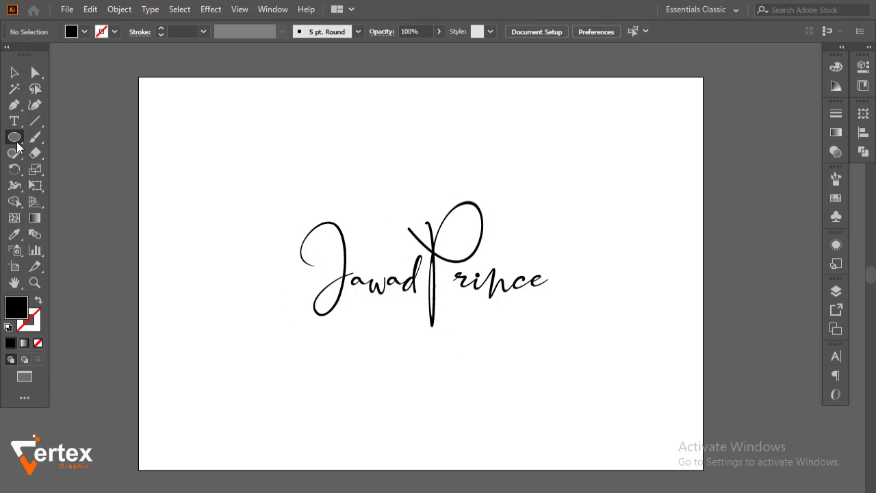
left_click_drag(422, 277, 533, 355)
left_click(14, 73)
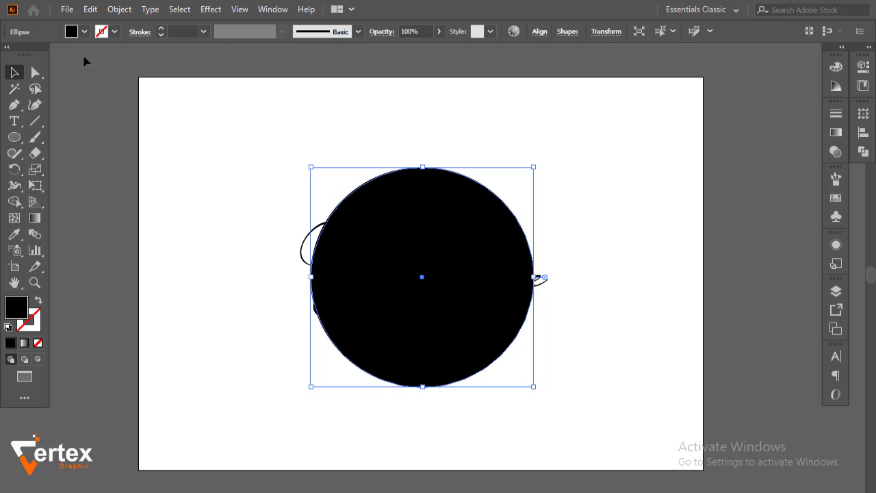
left_click(84, 32)
left_click(11, 59)
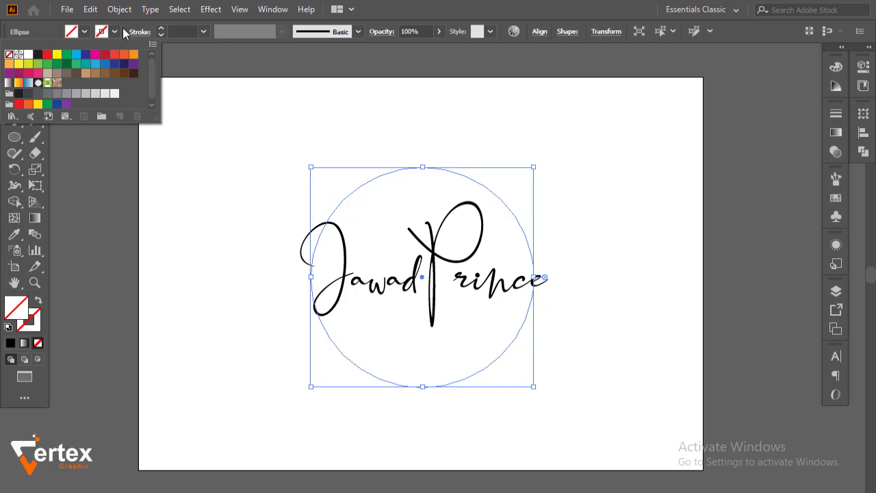
left_click(115, 31)
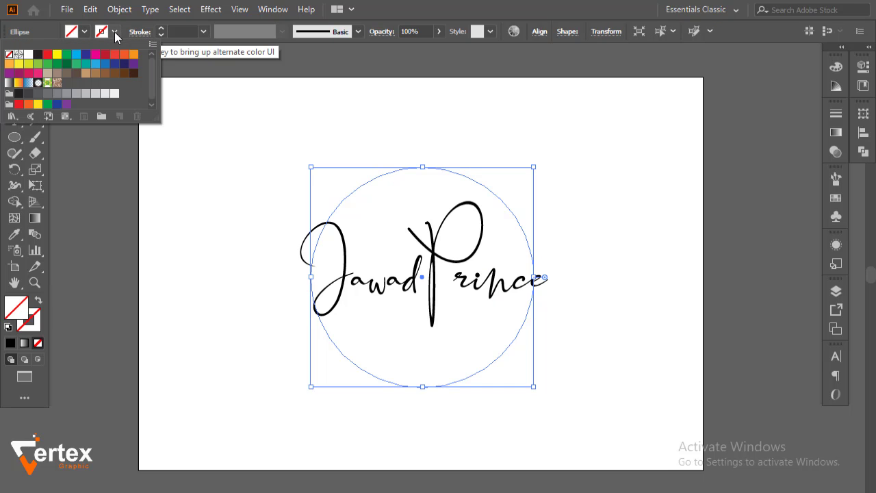
left_click(37, 54)
left_click(160, 28)
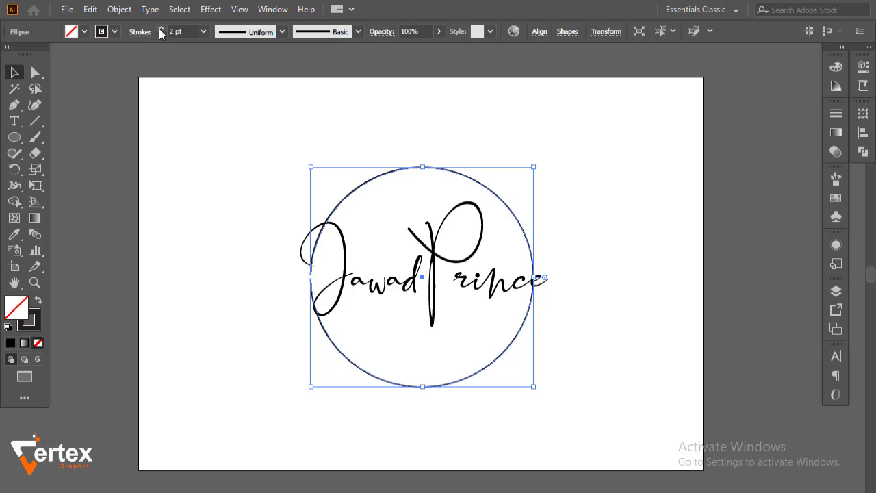
left_click(160, 29)
left_click(195, 166)
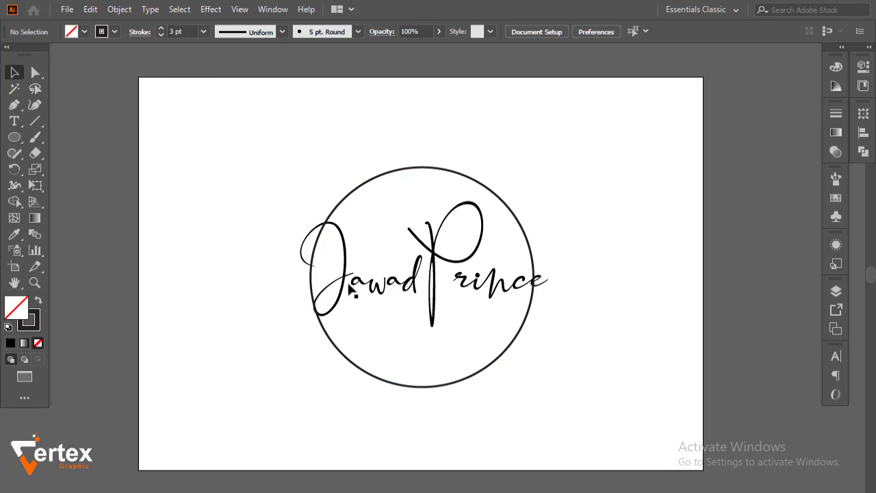
left_click(362, 279)
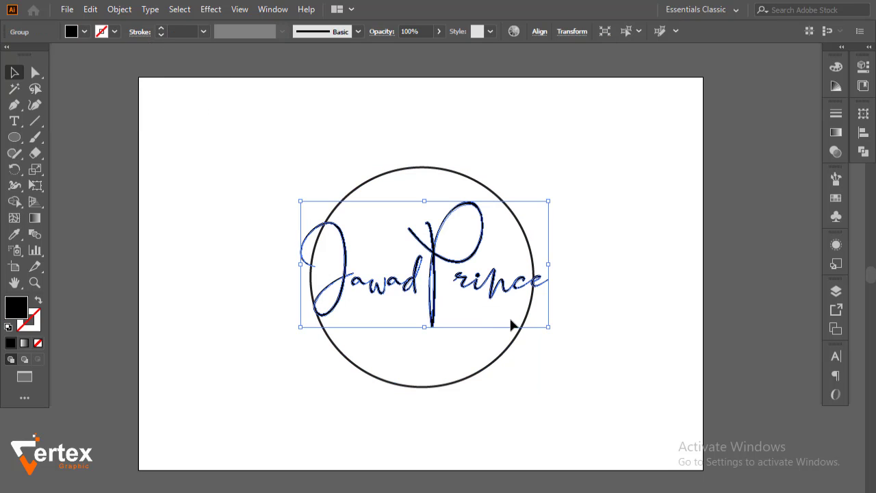
left_click(863, 132)
left_click(831, 223)
left_click(802, 270)
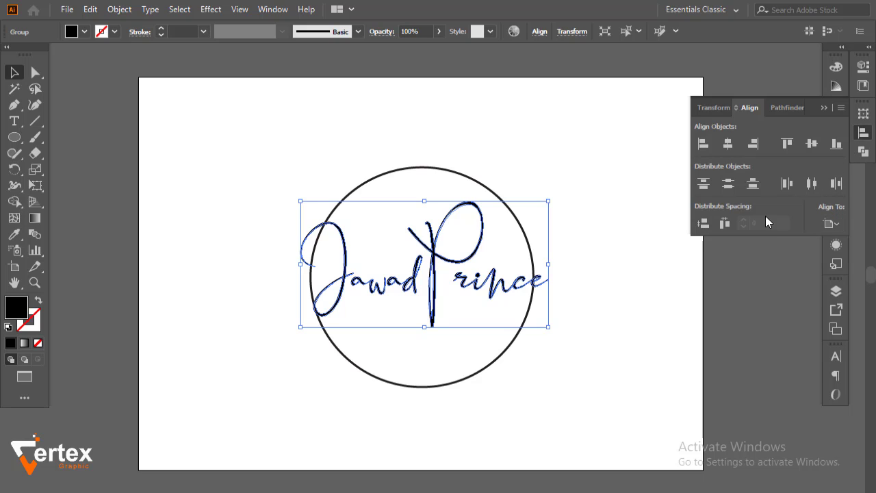
left_click(726, 146)
left_click(813, 143)
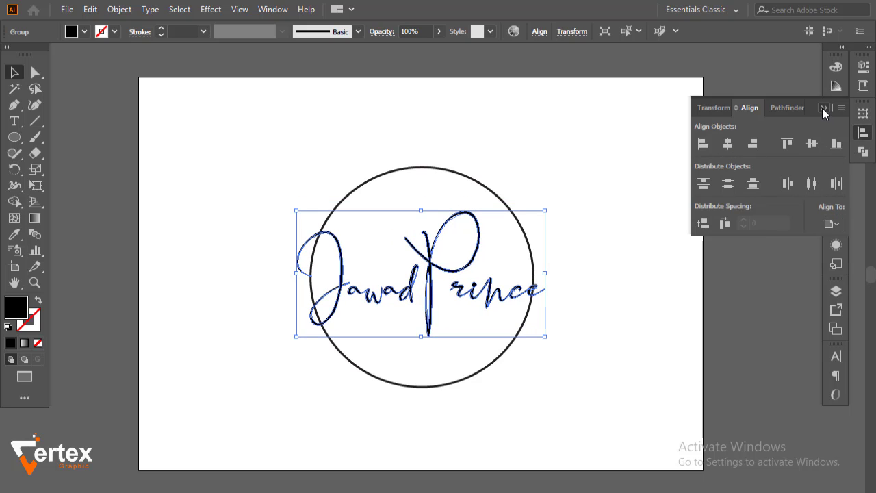
left_click(824, 108)
Centre the circle horizontally and vertically on the artboard as well
left_click_drag(521, 165, 515, 206)
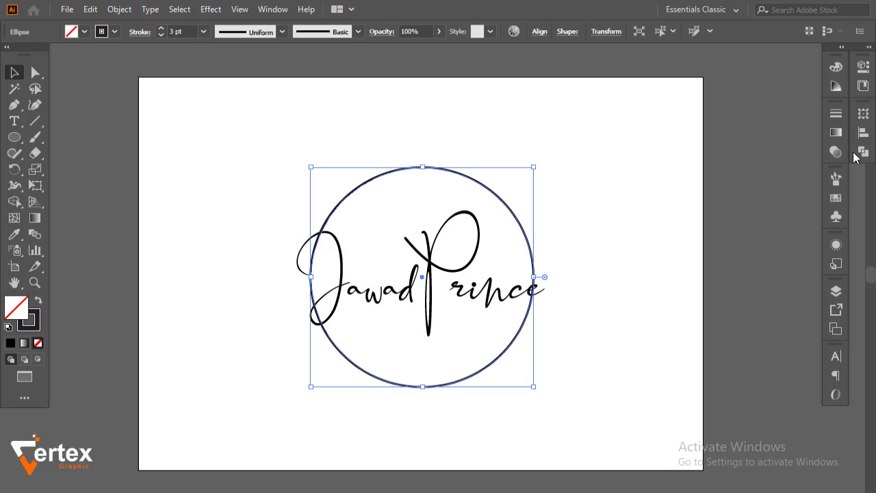
left_click(863, 132)
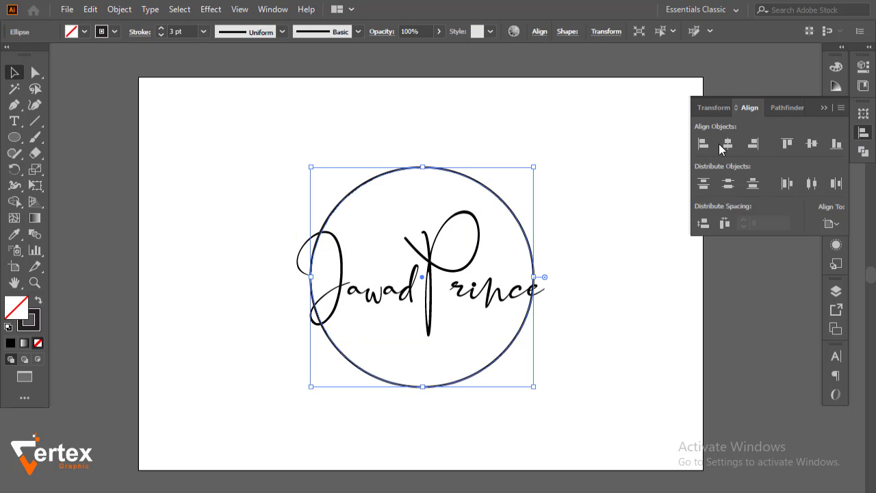
left_click(722, 144)
left_click(811, 144)
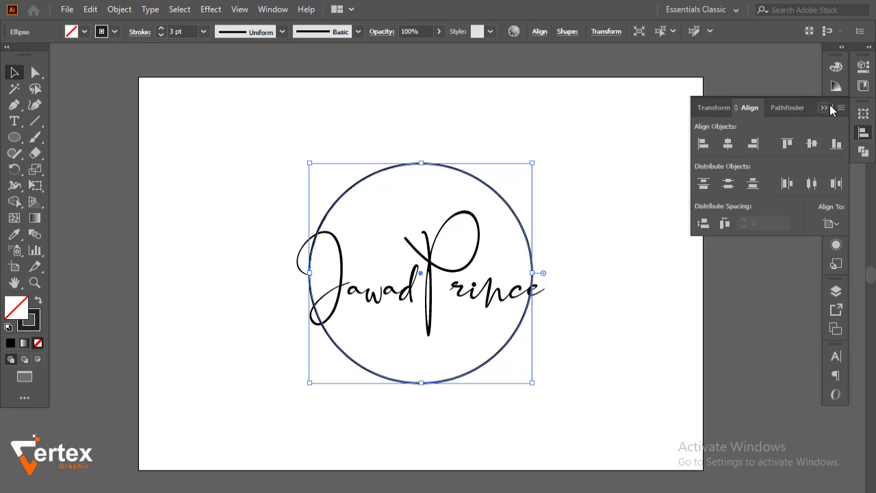
left_click(829, 106)
left_click(675, 178)
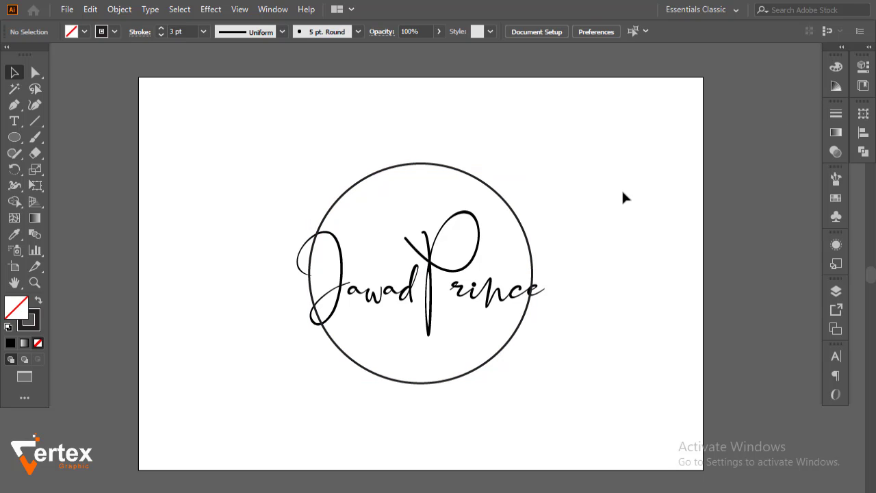
Alt-drag a copy of the circle to the right and enlarge the original to 343.31 px
left_click_drag(522, 230, 799, 241)
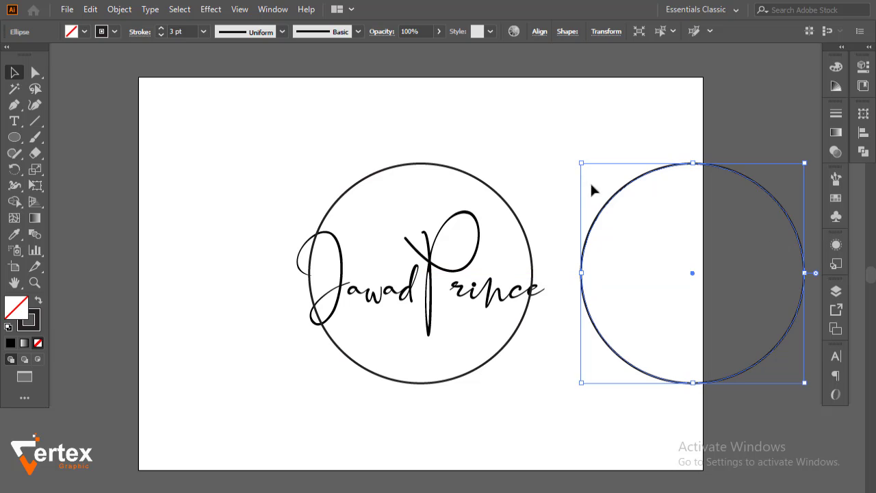
left_click(533, 125)
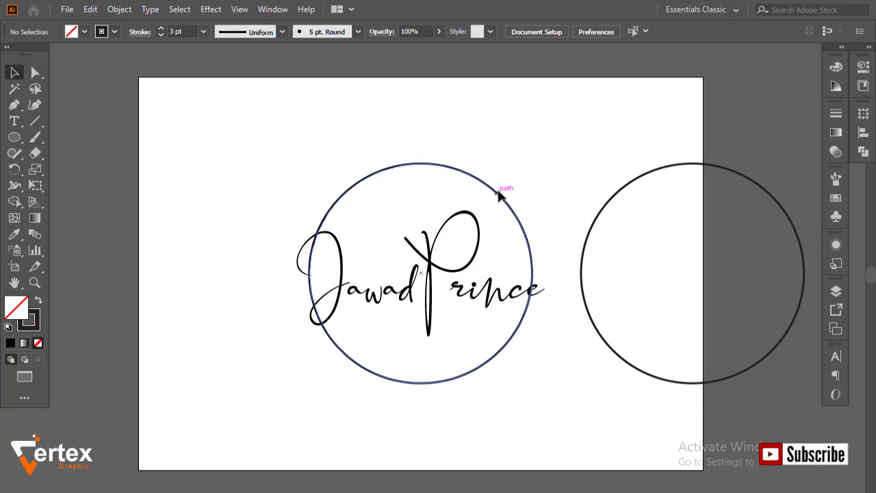
left_click(499, 196)
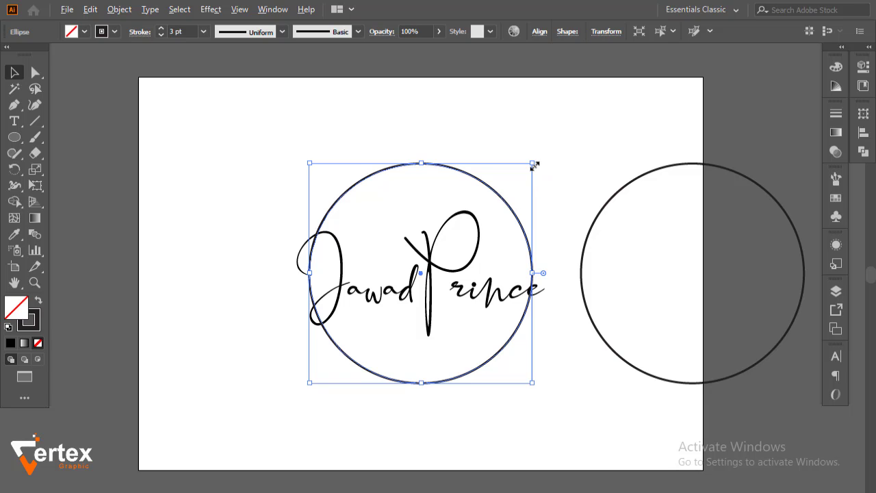
left_click_drag(533, 162, 534, 162)
left_click(356, 128)
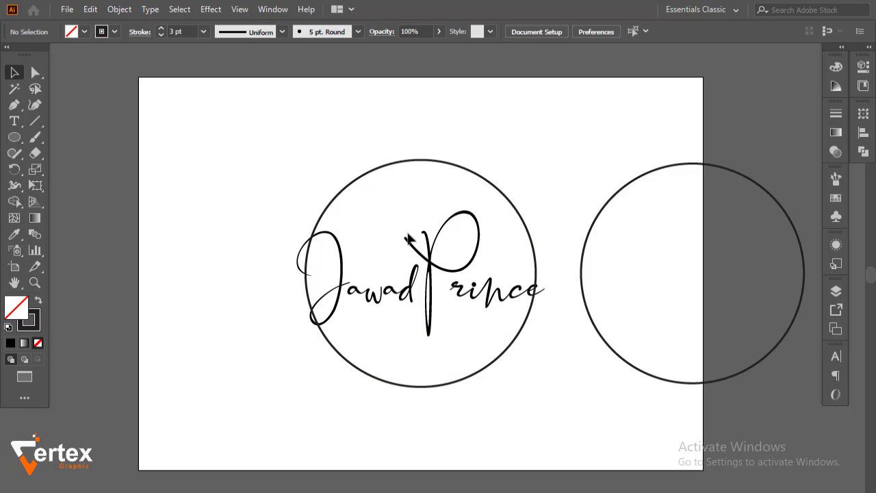
left_click_drag(188, 192, 551, 381)
Expand the circle's 3 pt stroke into a filled shape with Fill and Stroke checked
left_click_drag(541, 367, 495, 348)
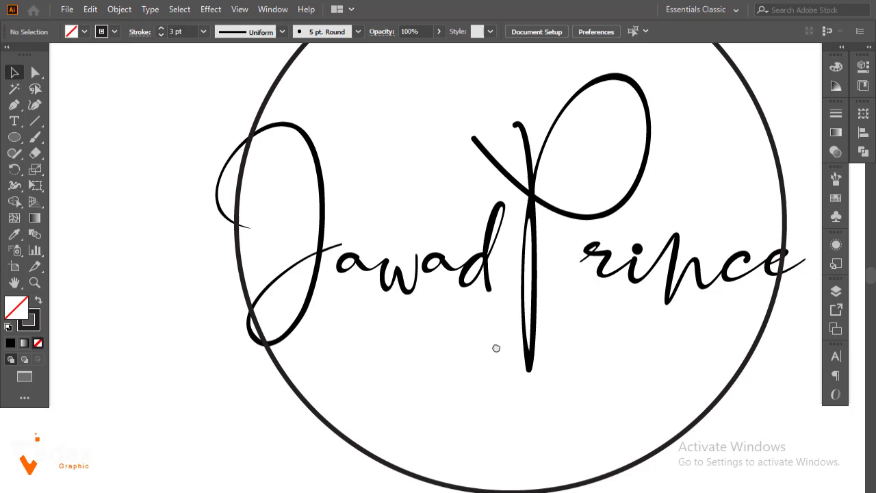
left_click(316, 414)
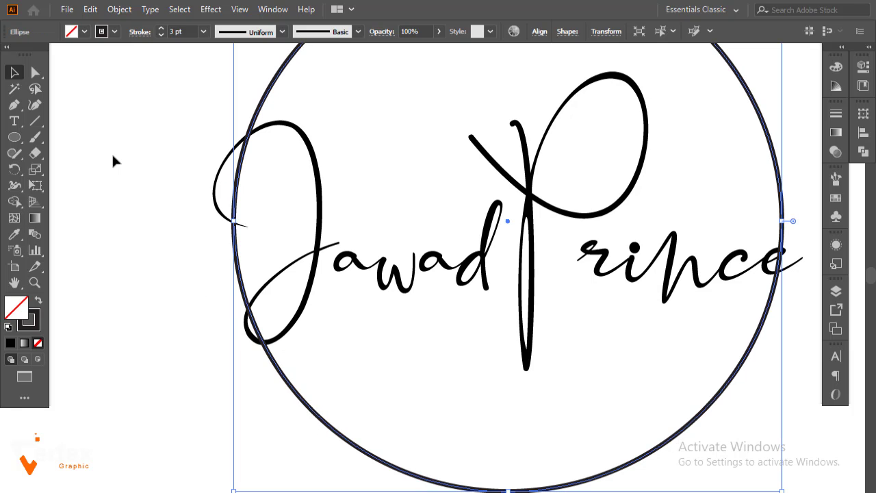
left_click(122, 9)
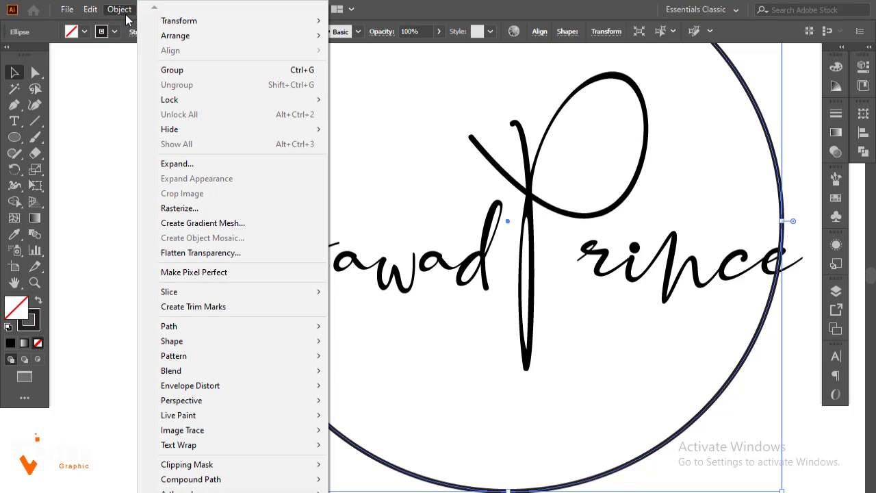
left_click(178, 165)
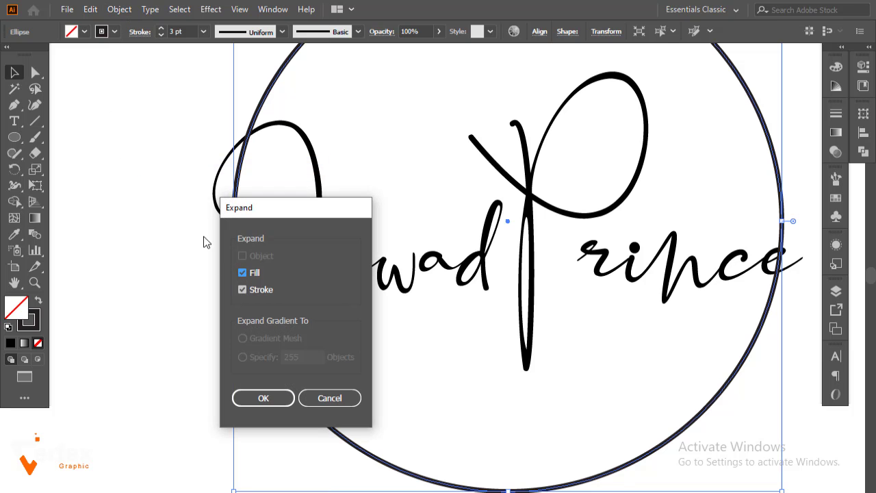
left_click(263, 396)
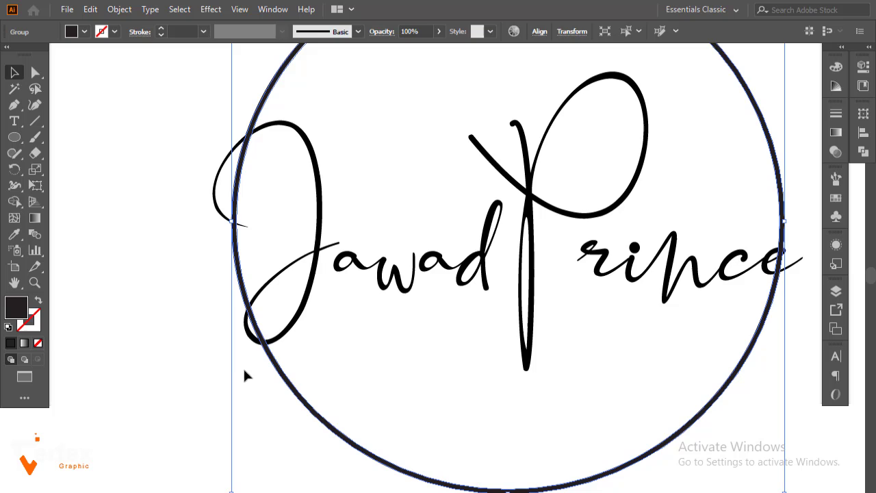
left_click(157, 219)
key("ctrl+space")
Draw a short 0.25 pt line across the circle where it meets the J
left_click_drag(174, 107, 403, 212)
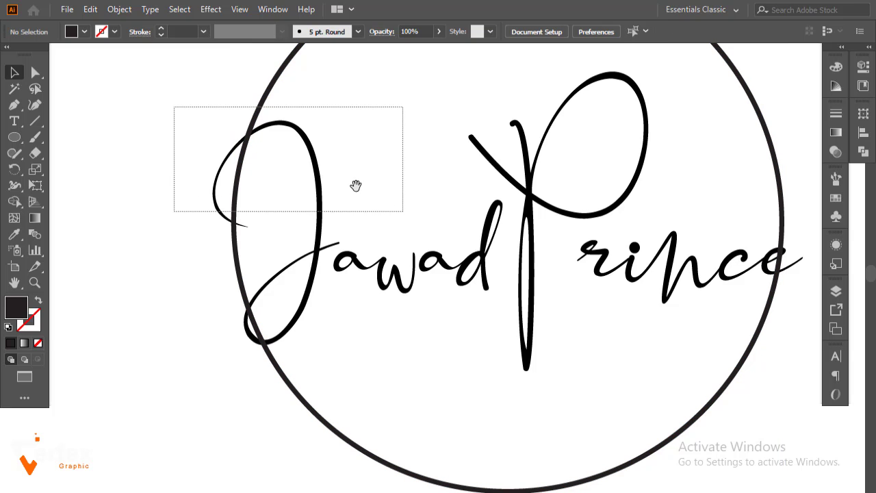
left_click_drag(356, 186, 376, 201)
left_click(34, 121)
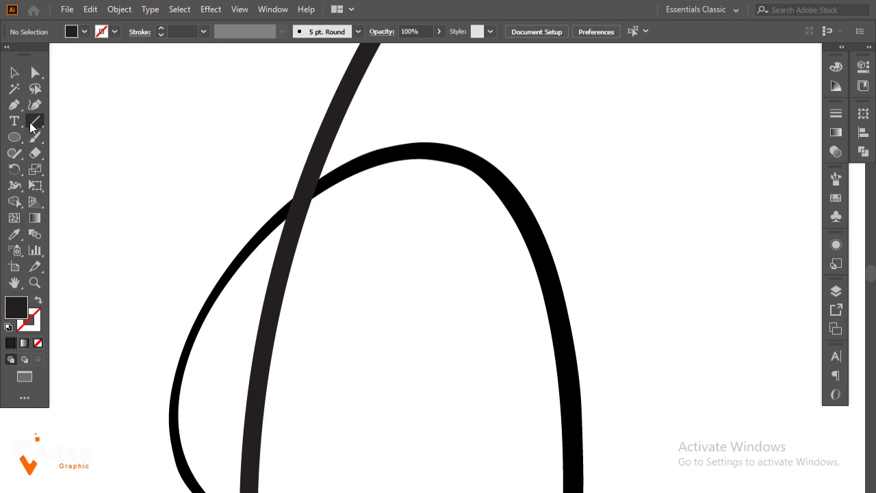
left_click_drag(263, 233, 396, 142)
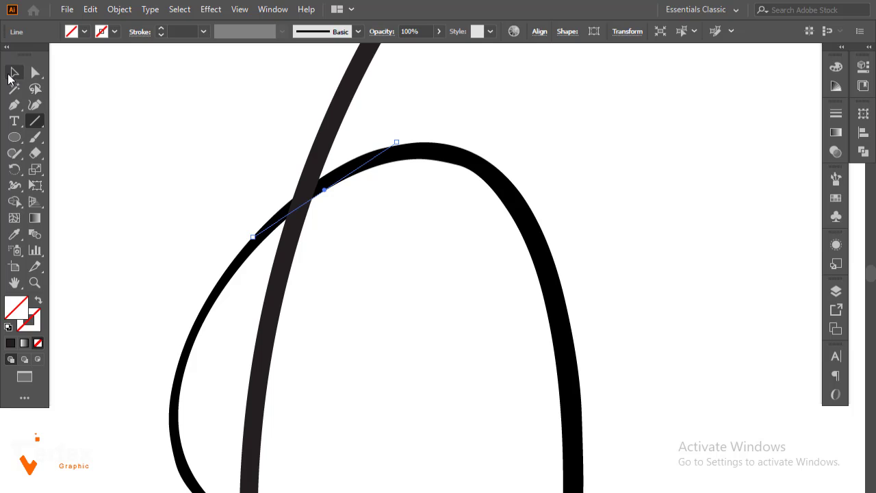
left_click(162, 32)
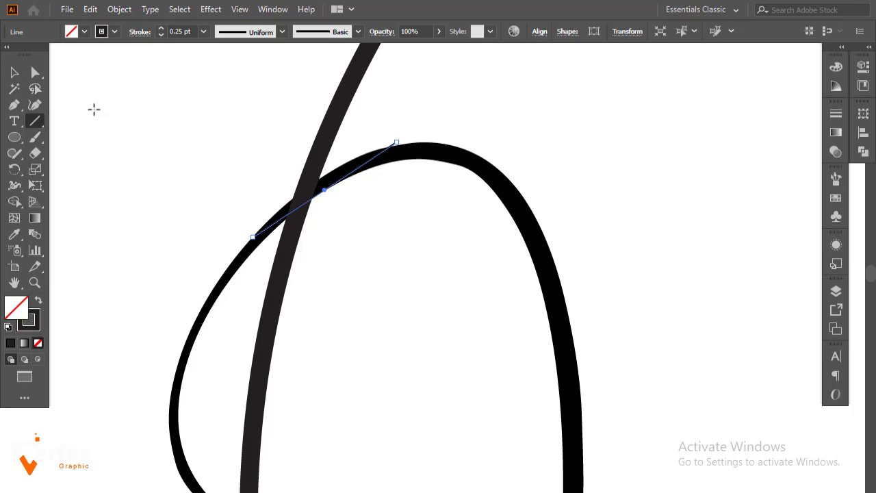
left_click(21, 72)
left_click(207, 135)
Draw a second cutting line across the circle at the J's lower loop, then select the circle
left_click_drag(332, 234, 333, 101)
left_click_drag(328, 255, 327, 144)
left_click_drag(358, 266, 370, 208)
left_click(367, 266, "ctrl+alt")
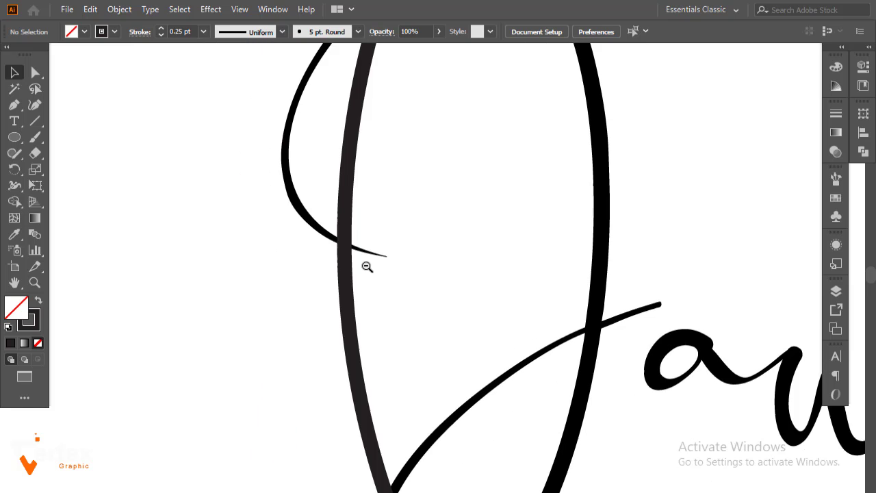
left_click(366, 267, "ctrl+alt")
left_click(367, 267, "ctrl+alt")
left_click_drag(436, 241, 325, 225)
left_click_drag(441, 286, 326, 233)
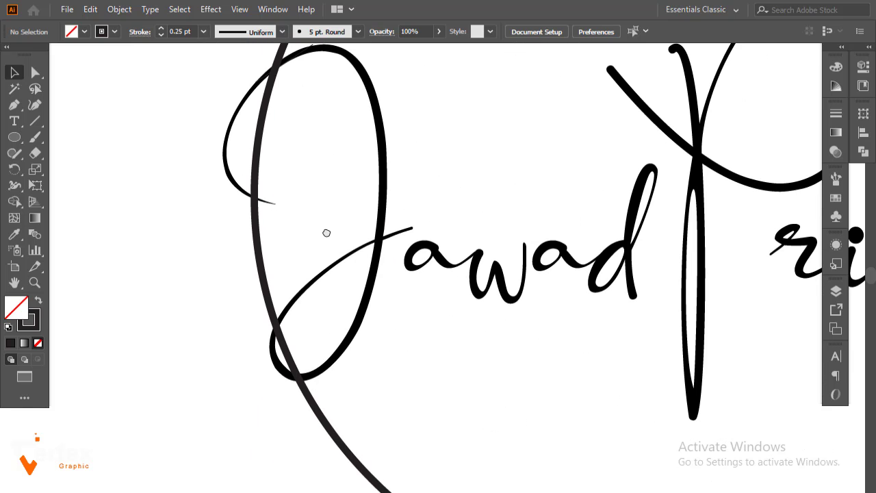
left_click_drag(314, 271, 314, 244)
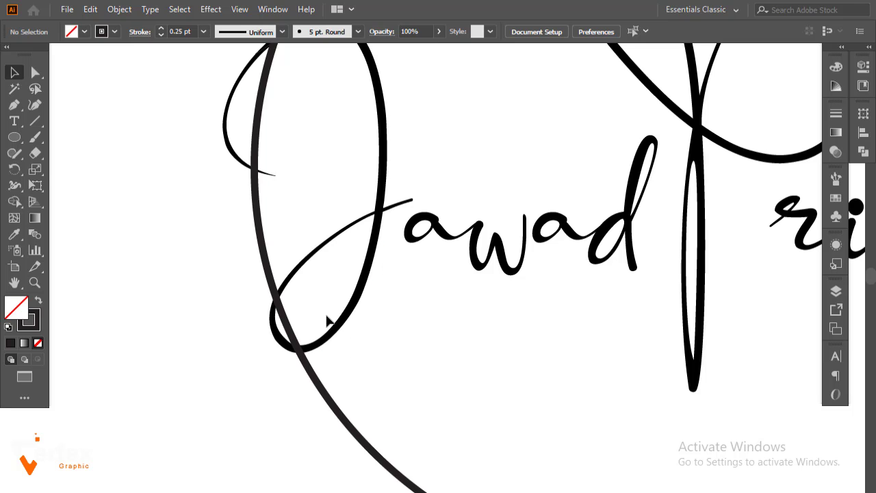
left_click(37, 123)
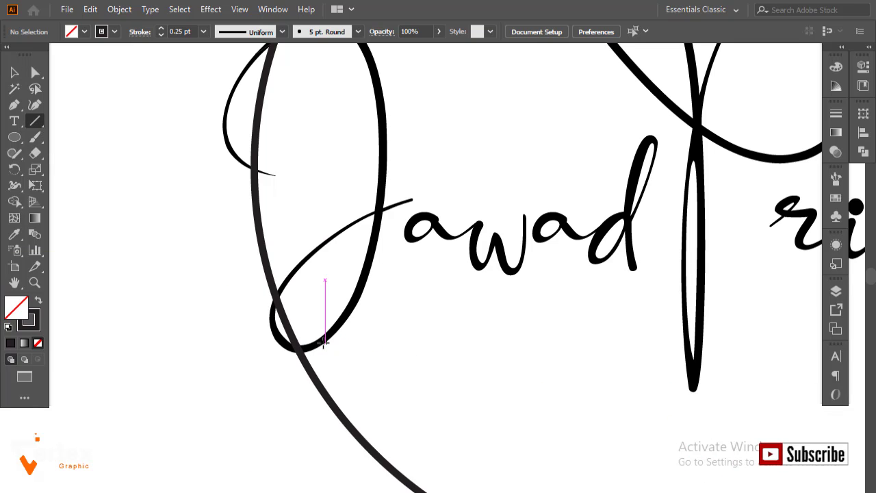
left_click_drag(310, 347, 230, 374)
left_click(14, 73)
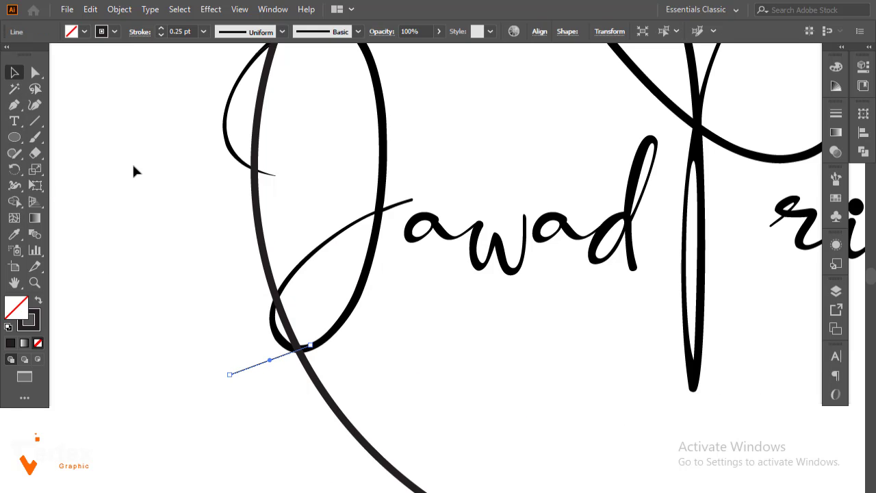
left_click(132, 162)
left_click(319, 384)
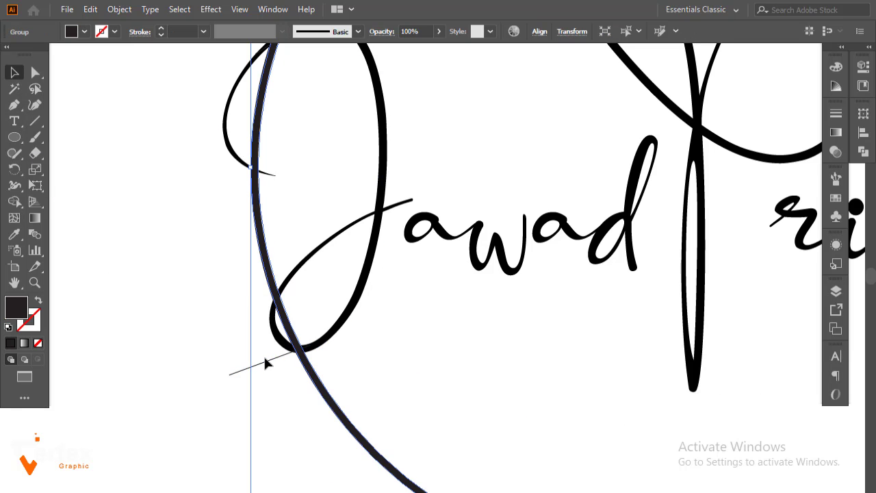
Select the circle with both cutting lines and divide it with Pathfinder
left_click(267, 365, "shift")
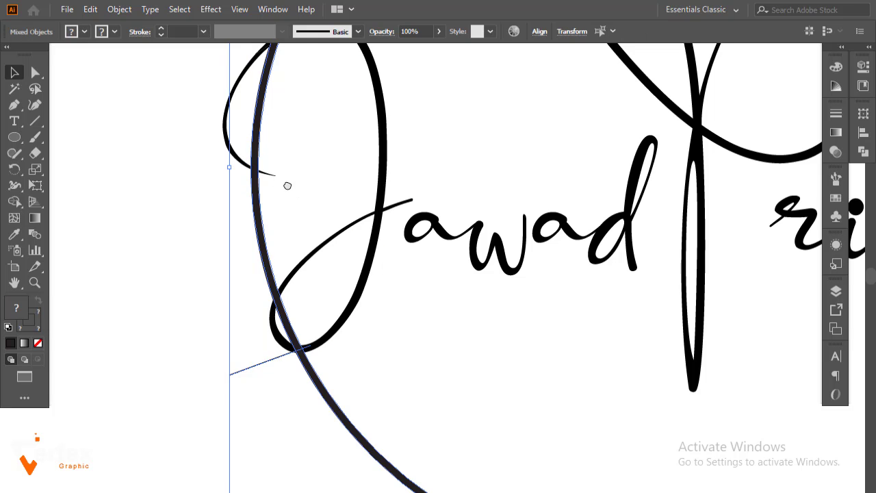
left_click_drag(288, 186, 316, 308)
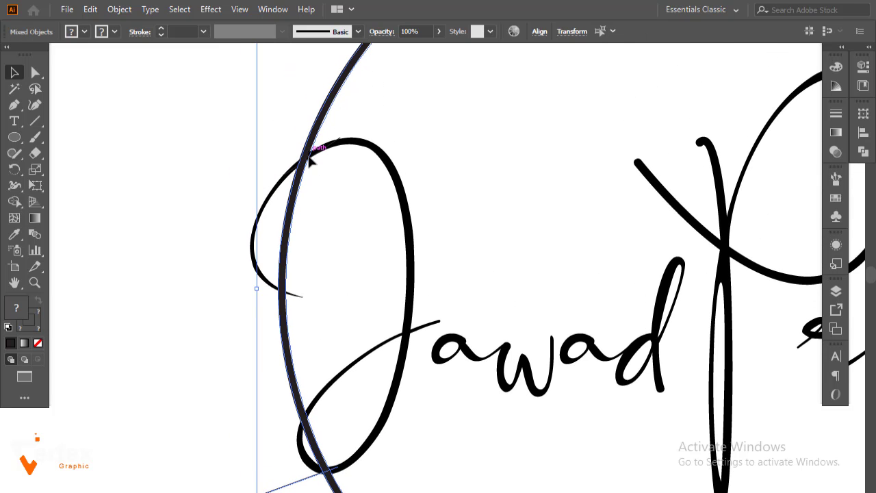
left_click(310, 156, "shift")
left_click(310, 157, "shift")
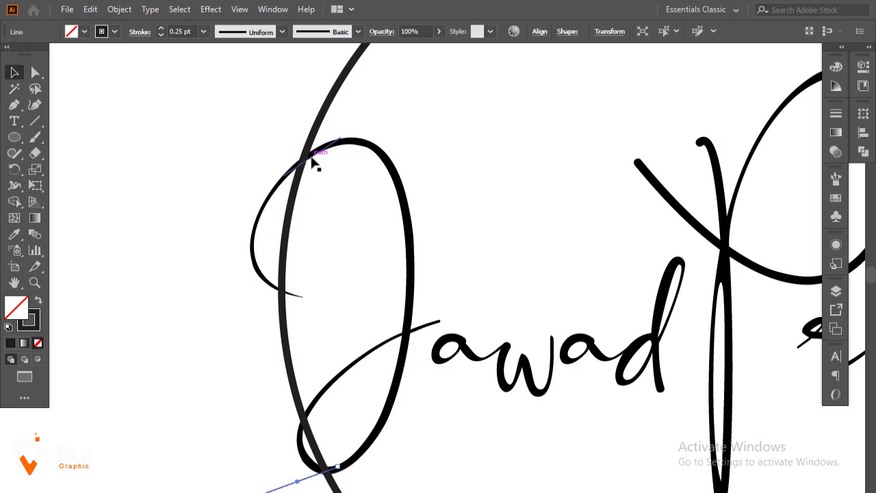
left_click(309, 158)
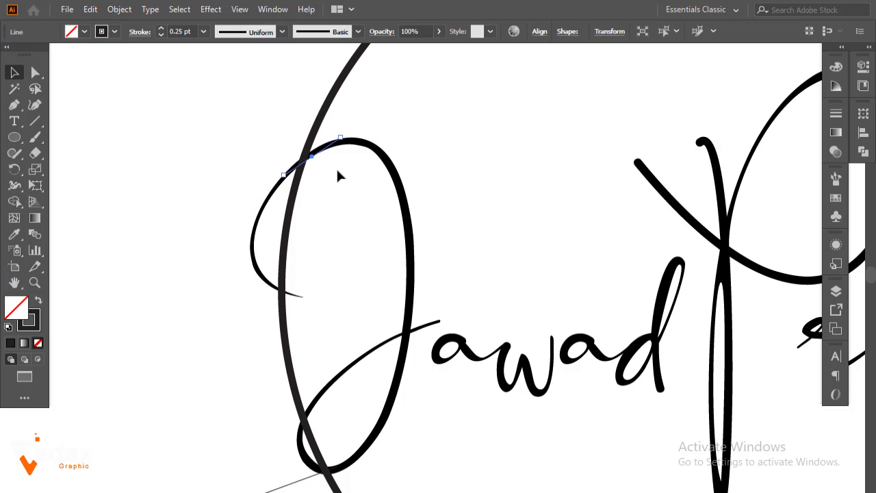
left_click(333, 103, "shift")
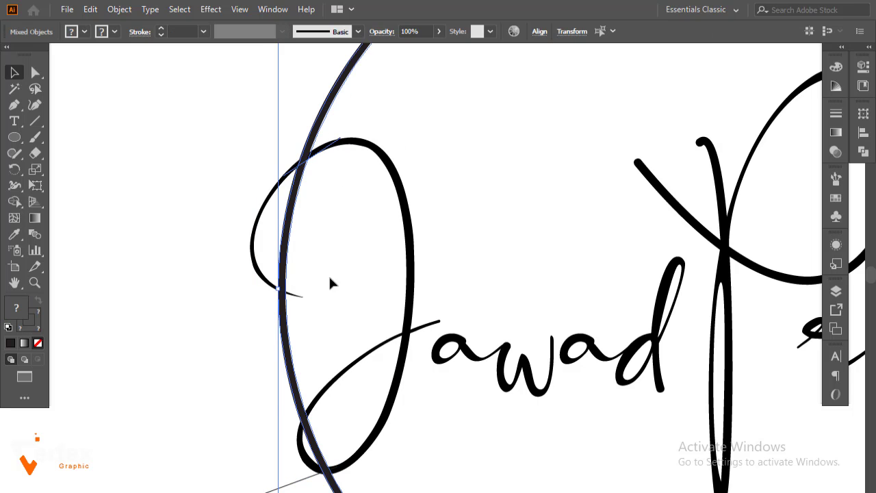
left_click(285, 486, "shift")
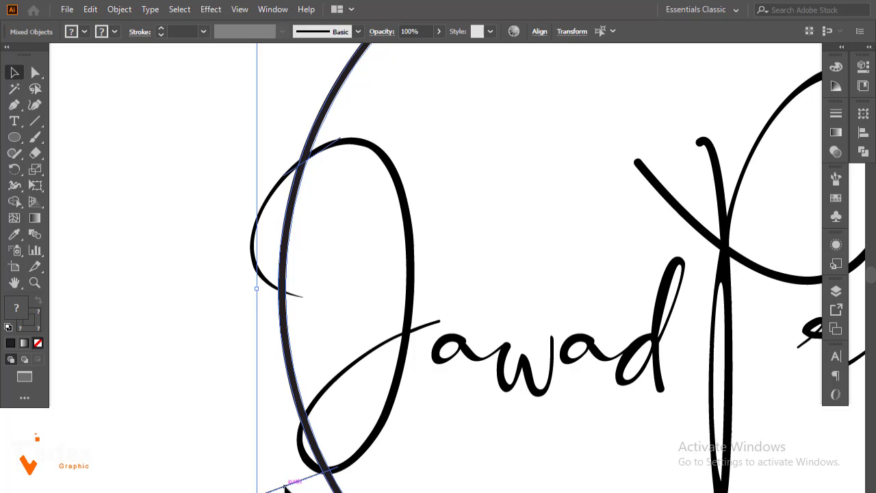
left_click(863, 152)
left_click(708, 178)
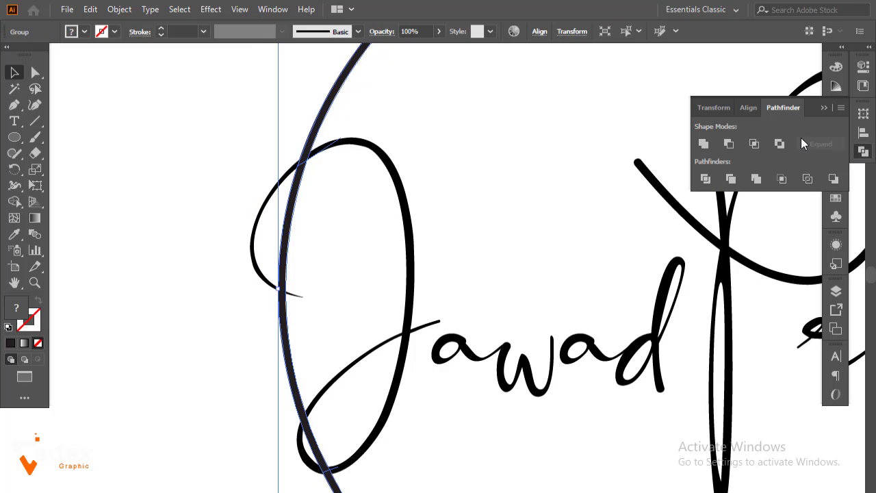
left_click(824, 108)
left_click(460, 171)
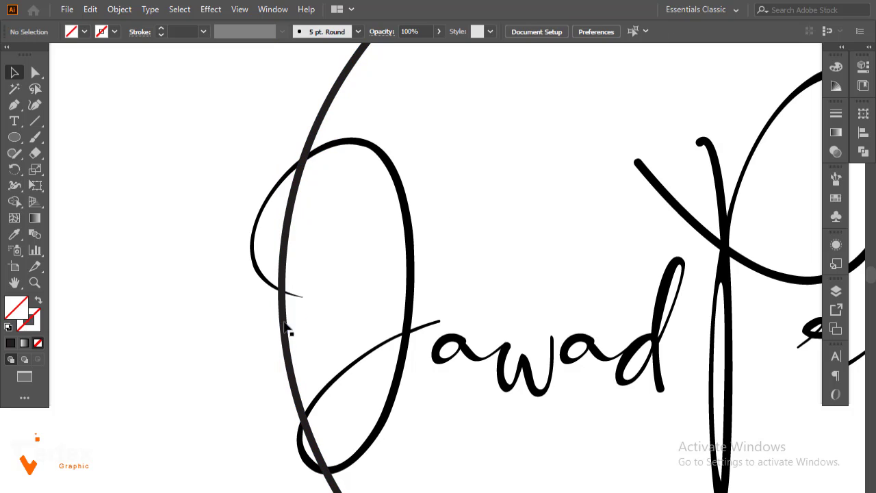
Ungroup the divided pieces and drag the stray arc left, away from the J
left_click_drag(283, 322, 176, 334)
key("ctrl+z")
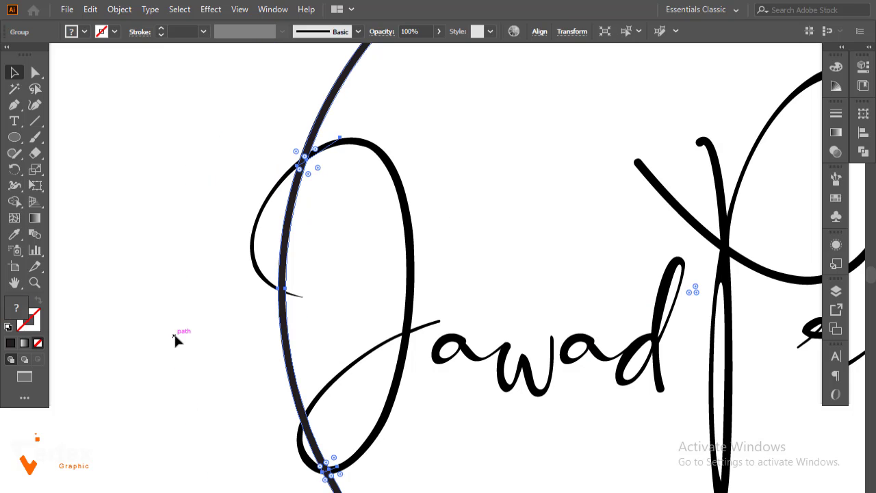
right_click(282, 319)
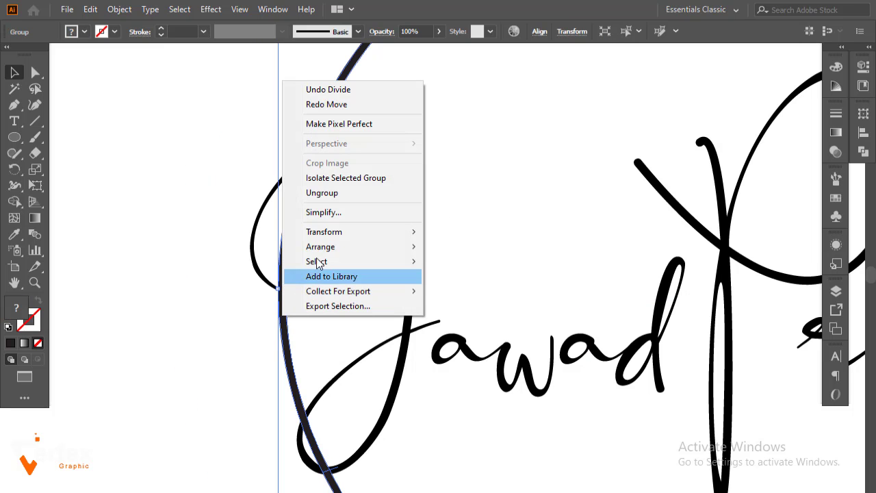
left_click(315, 194)
left_click(228, 285)
left_click_drag(283, 348, 187, 335)
Delete the stray arc, shift the unstroked circle path left, and zoom out to the whole logo
key("Delete")
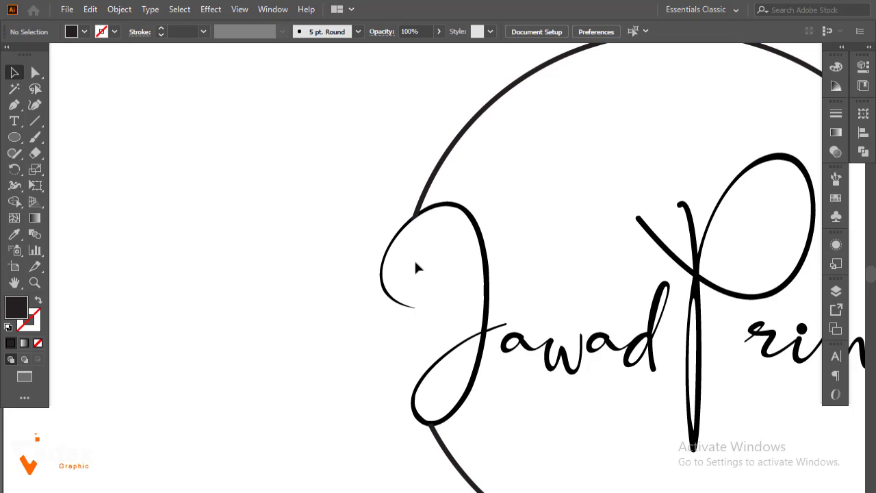
left_click_drag(409, 264, 279, 302)
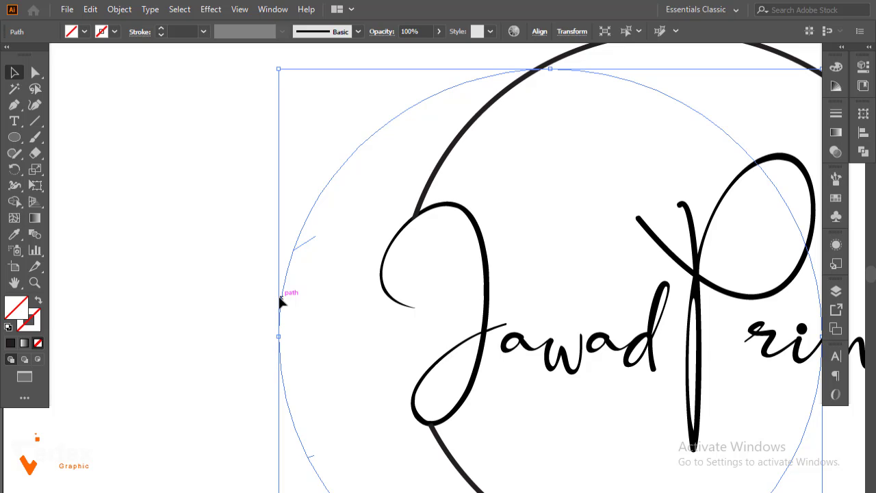
left_click(280, 300)
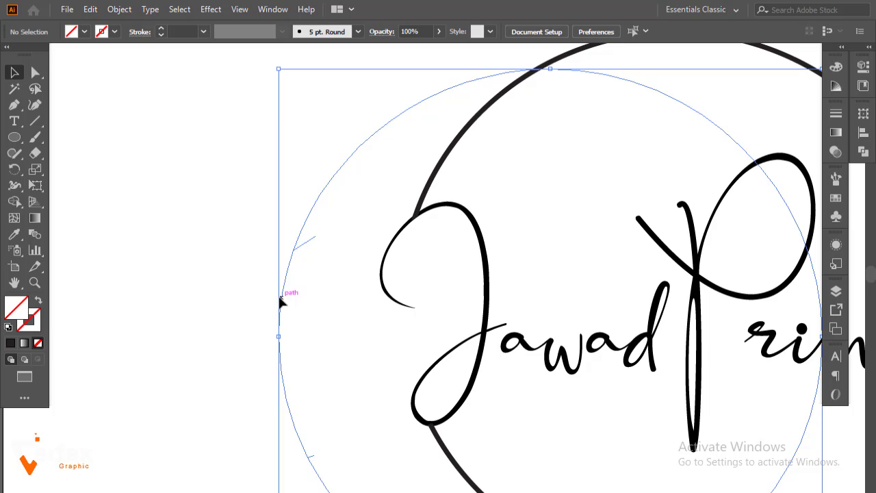
left_click(491, 233, "ctrl+alt")
left_click(494, 233, "ctrl+alt")
left_click_drag(529, 260, 456, 233)
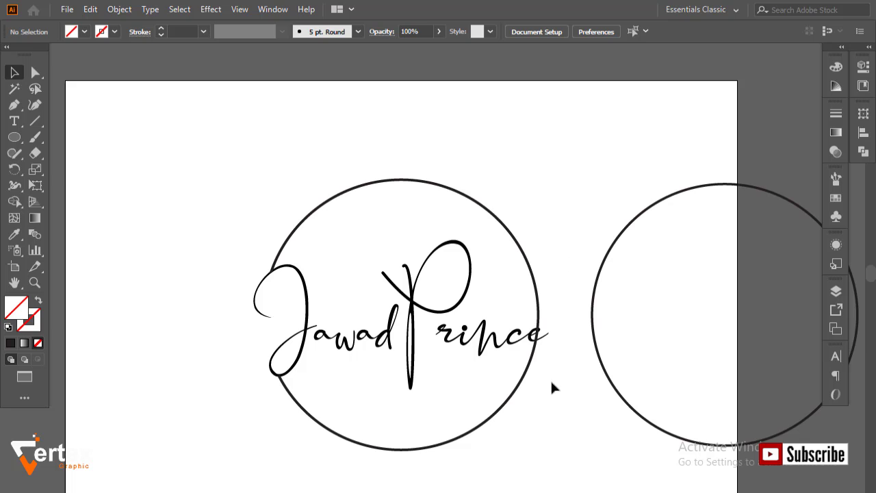
key("ctrl+space")
Zoom into Prince's final e and select it together with the circle's line
left_click_drag(514, 318, 564, 366)
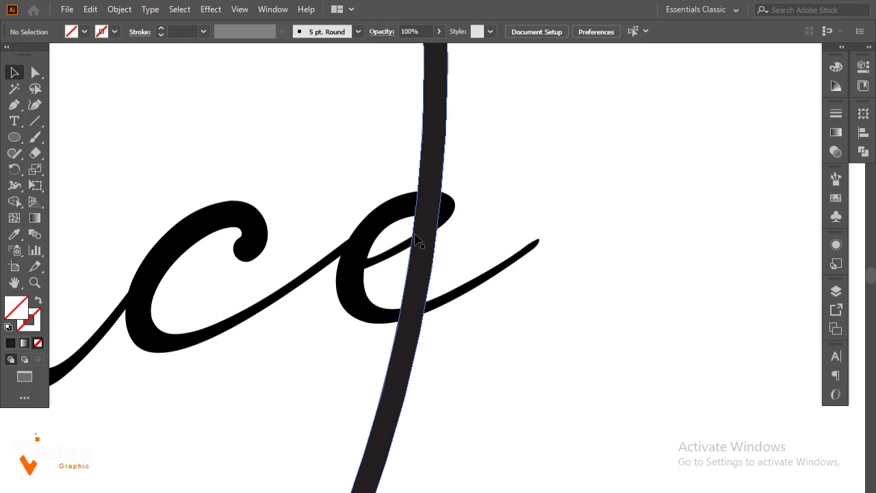
right_click(395, 224)
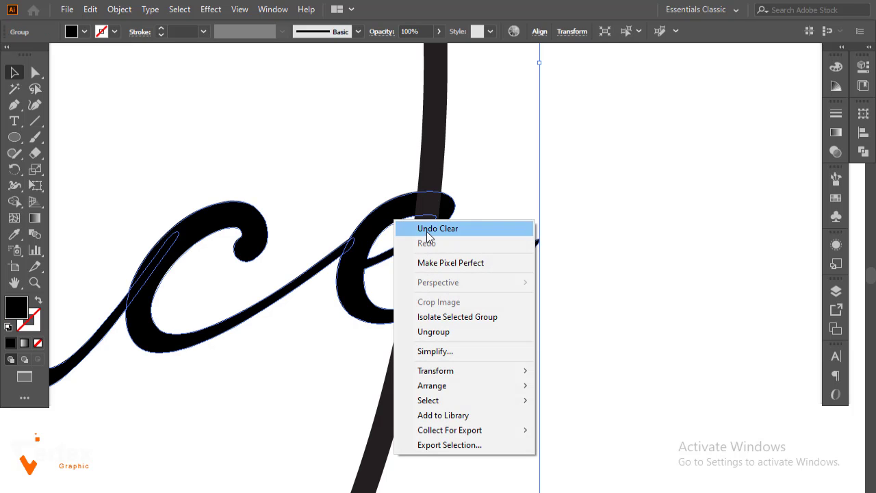
left_click(601, 280)
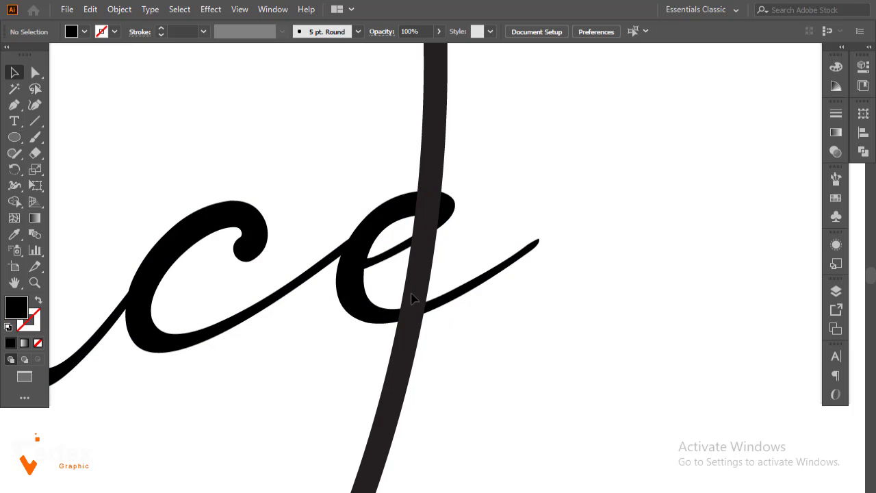
right_click(153, 282)
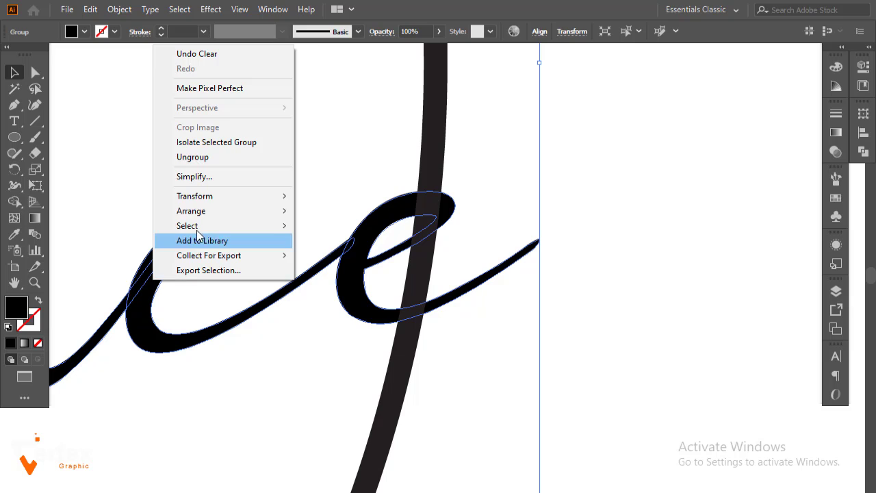
left_click(627, 143)
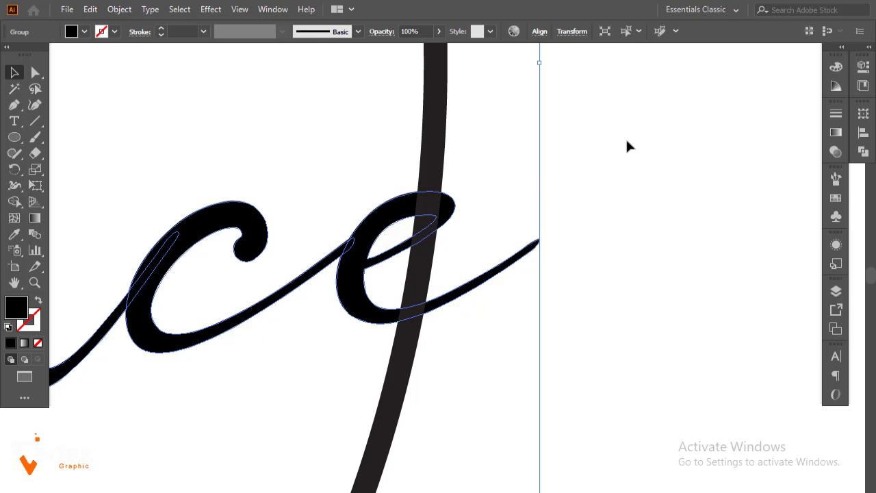
left_click_drag(608, 142, 404, 328)
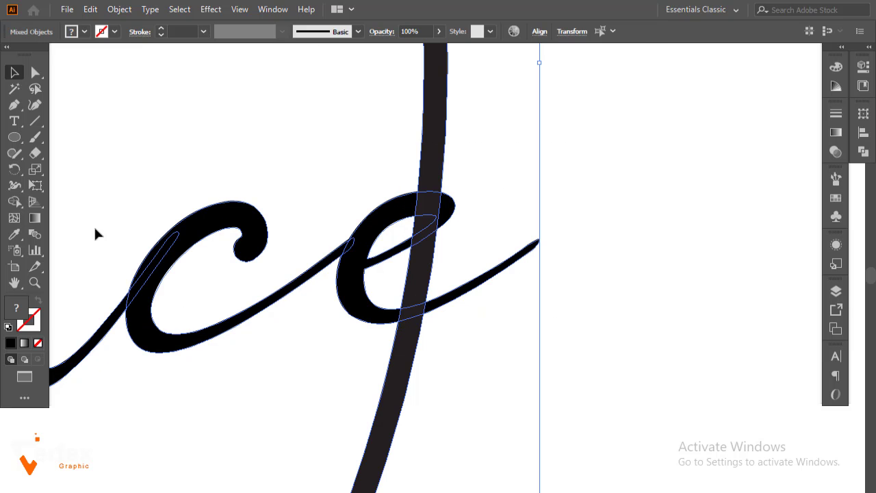
With the Shape Builder, delete the line inside the e's loop and merge the overlaps into the e
left_click(14, 202)
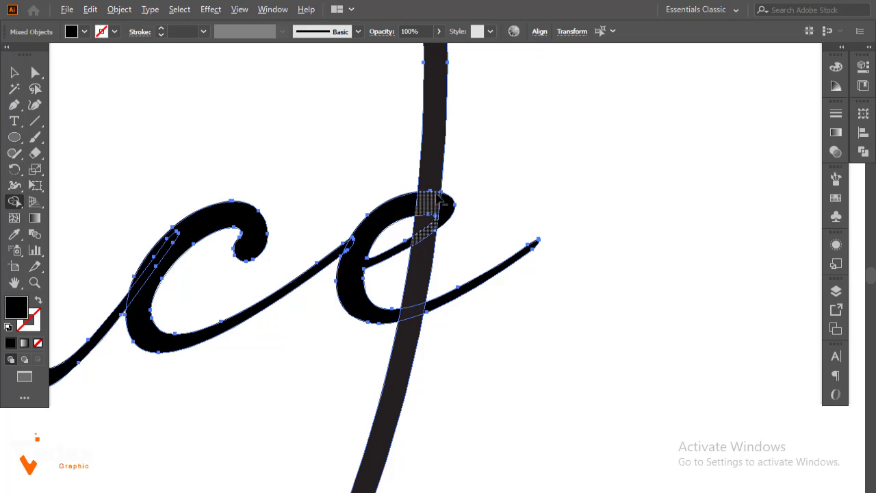
left_click_drag(432, 212, 451, 226)
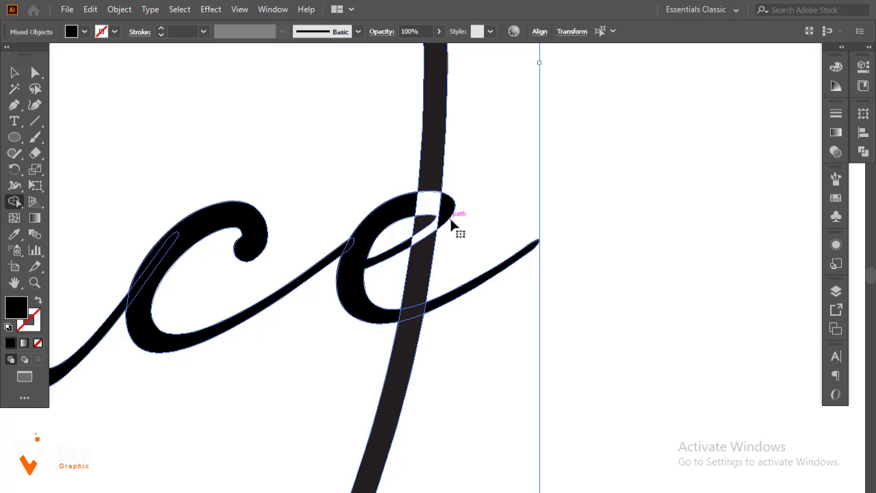
key("ctrl+z")
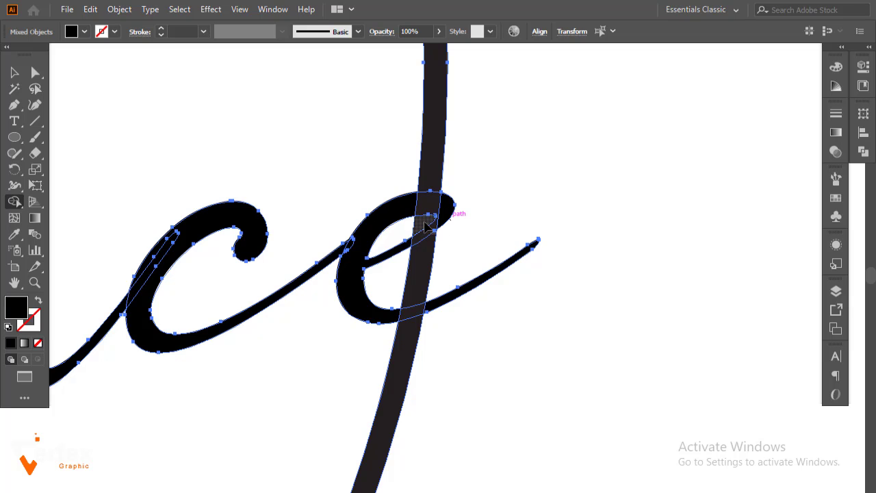
left_click(429, 277, "alt")
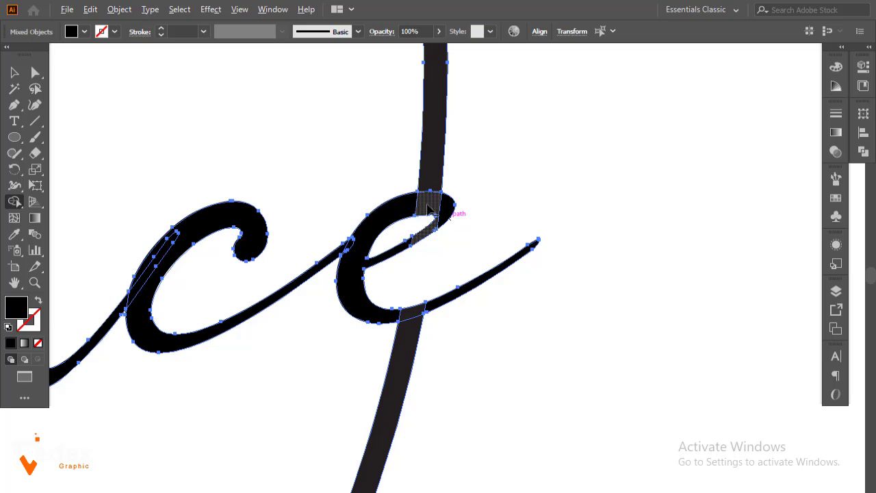
left_click_drag(405, 205, 445, 210)
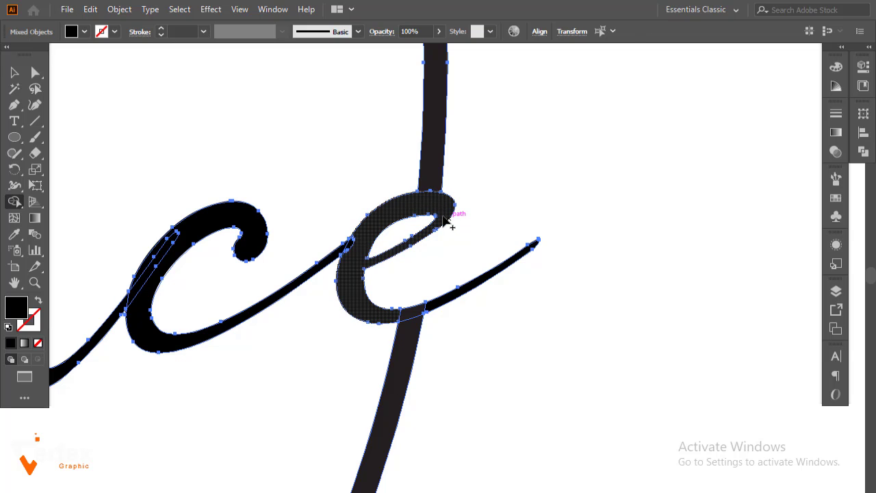
left_click(428, 229)
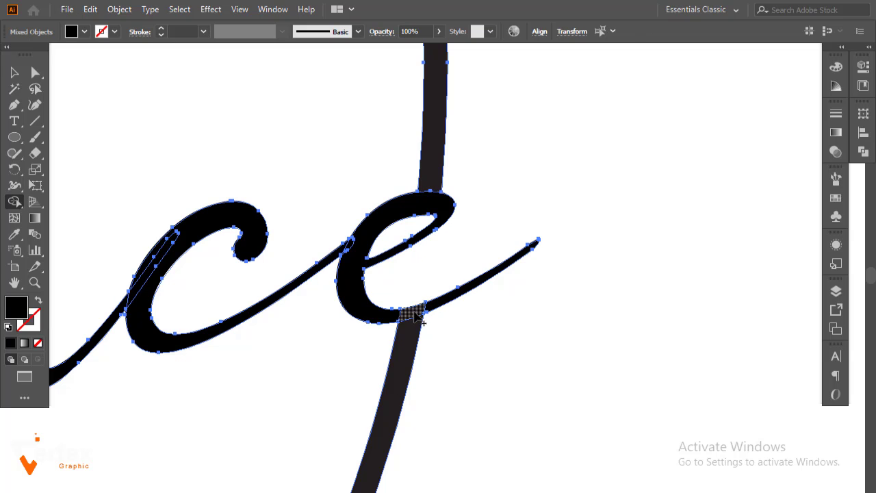
mouse_move(402, 325)
left_mouse_down()
mouse_move(433, 310)
mouse_move(385, 314)
mouse_move(430, 307)
left_mouse_up()
Delete the extra circle sitting to the right of the logo
key("v")
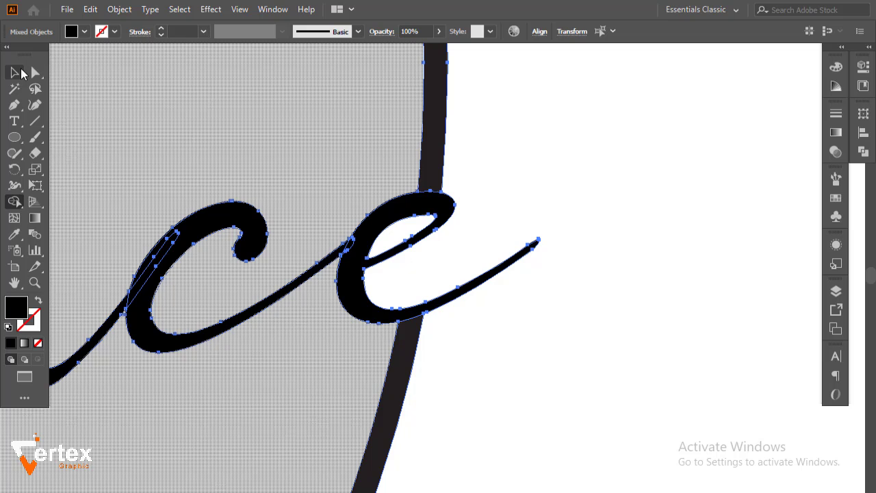
left_click(605, 189)
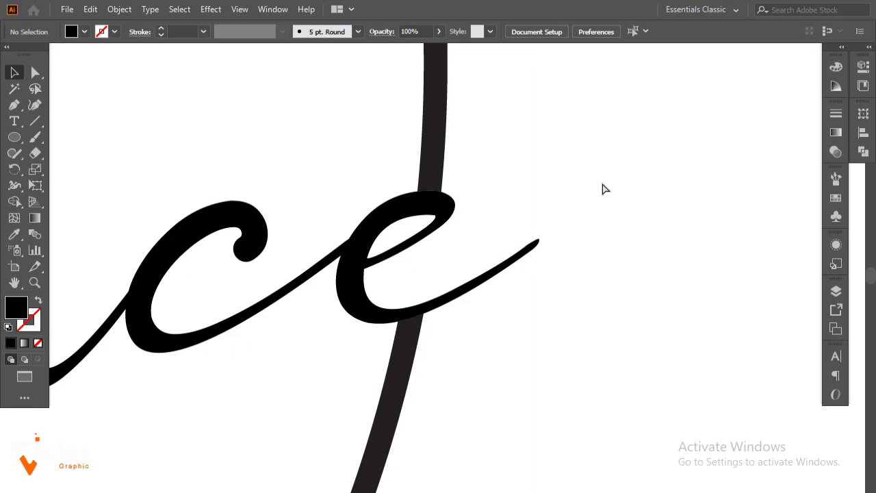
left_click(524, 183, "ctrl+alt")
left_click(525, 184, "ctrl+alt")
left_click(525, 183, "ctrl+alt")
left_click(524, 184, "ctrl+alt")
left_click(524, 184, "ctrl+alt")
left_click_drag(504, 127, 661, 91)
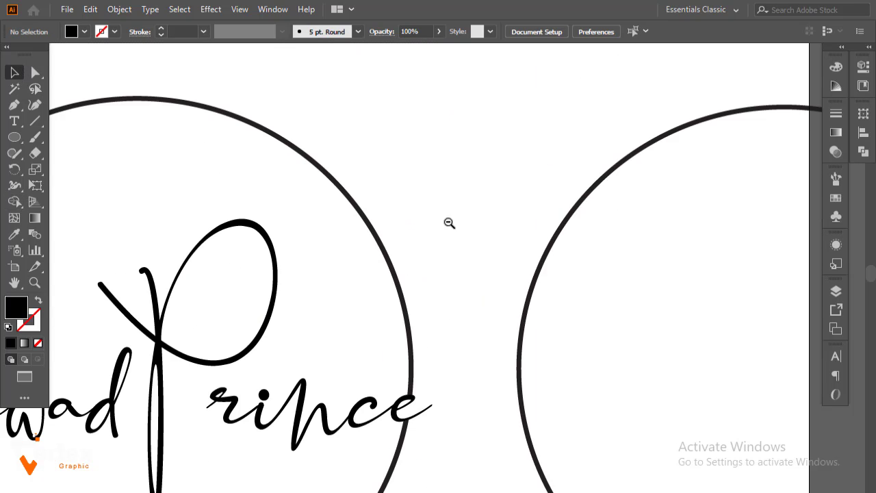
left_click(448, 222, "ctrl+alt")
left_click_drag(473, 175, 569, 111)
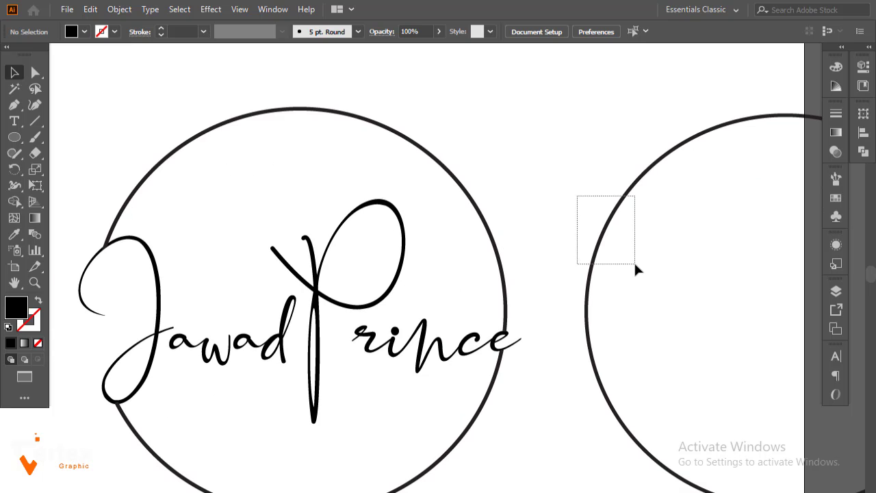
left_click_drag(636, 269, 635, 267)
key("Delete")
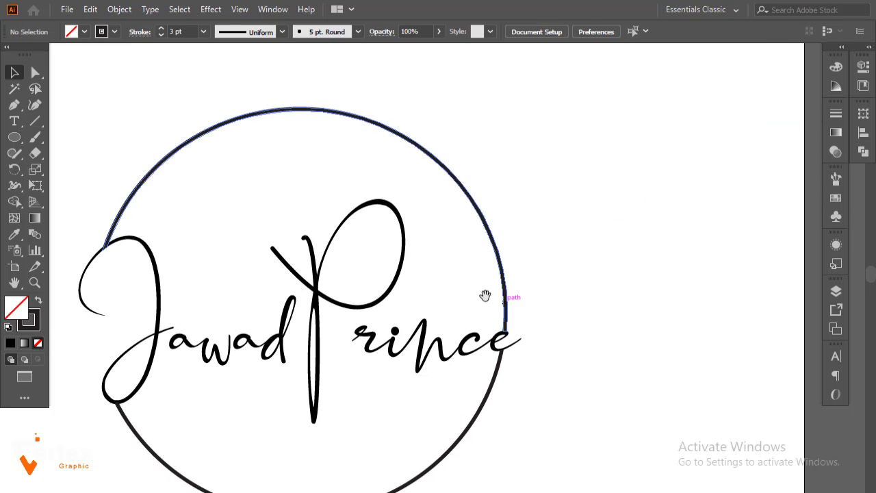
left_click_drag(484, 295, 541, 272)
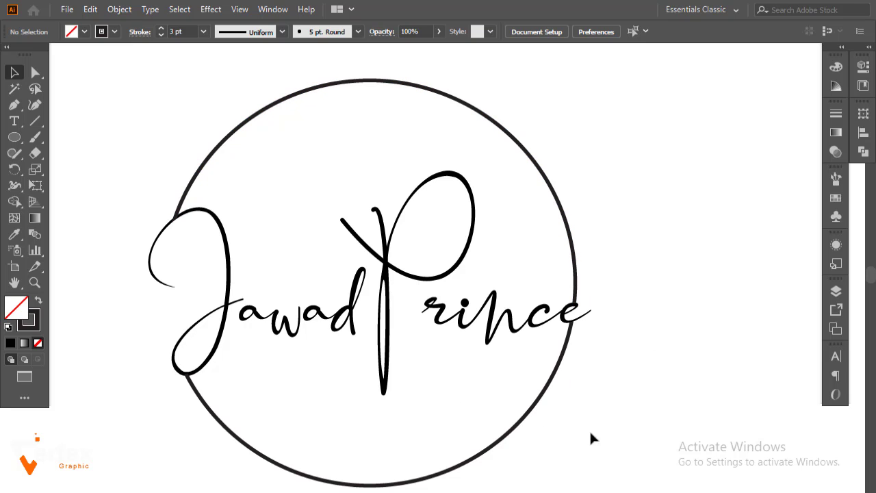
left_click_drag(608, 444, 156, 162)
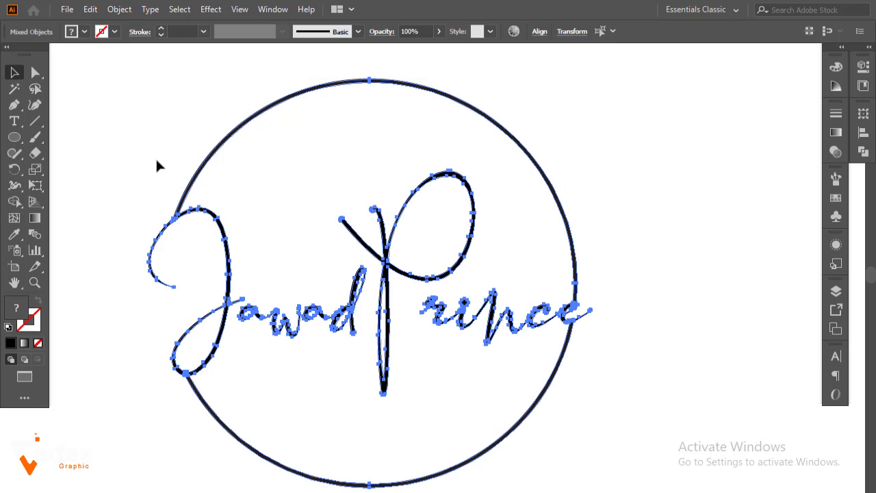
key("ctrl+g")
left_click(168, 178)
left_click(341, 266, "ctrl+alt")
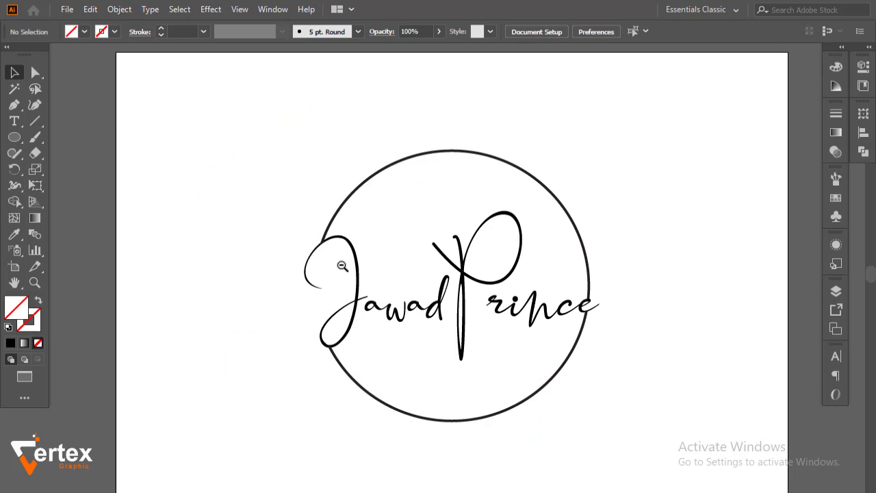
left_click(342, 265, "ctrl+alt")
left_click(342, 266, "ctrl+alt")
Move the logo group off the artboard to the upper left
left_click_drag(484, 290, 324, 308)
left_click_drag(466, 366, 326, 245)
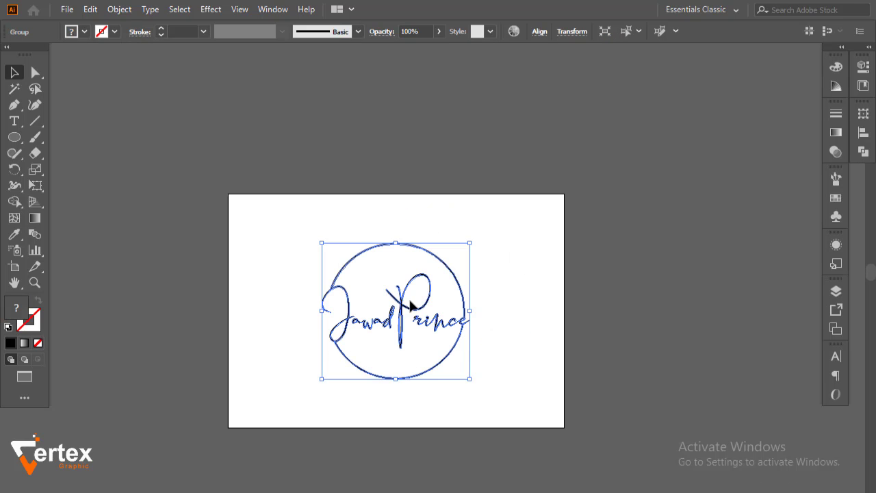
left_click_drag(405, 310, 114, 133)
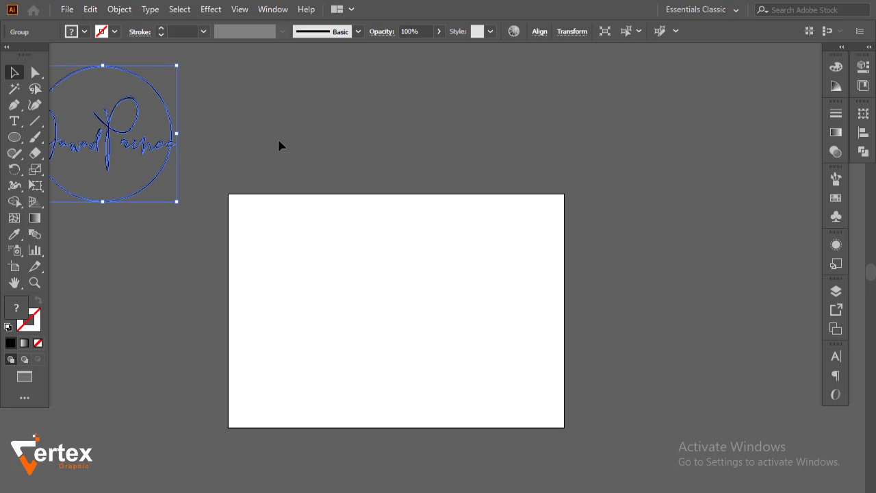
left_click(328, 165)
Place the winter forest photo onto the artboard
left_click(67, 9)
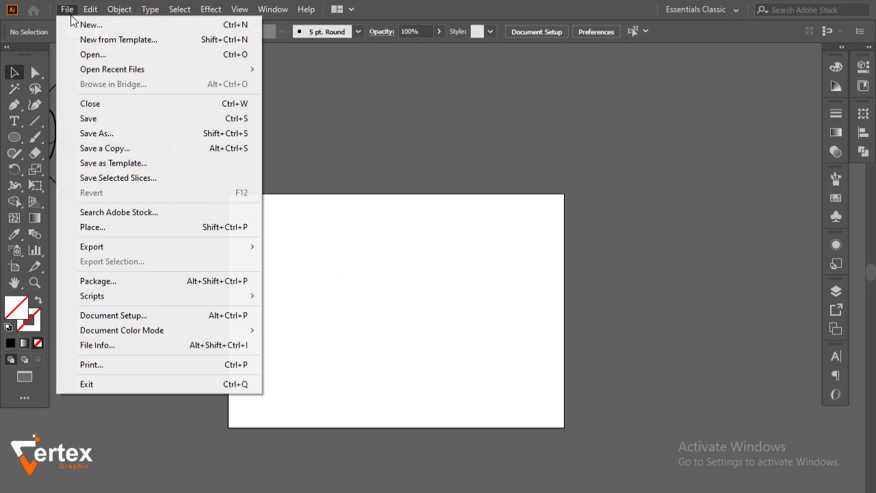
left_click(114, 229)
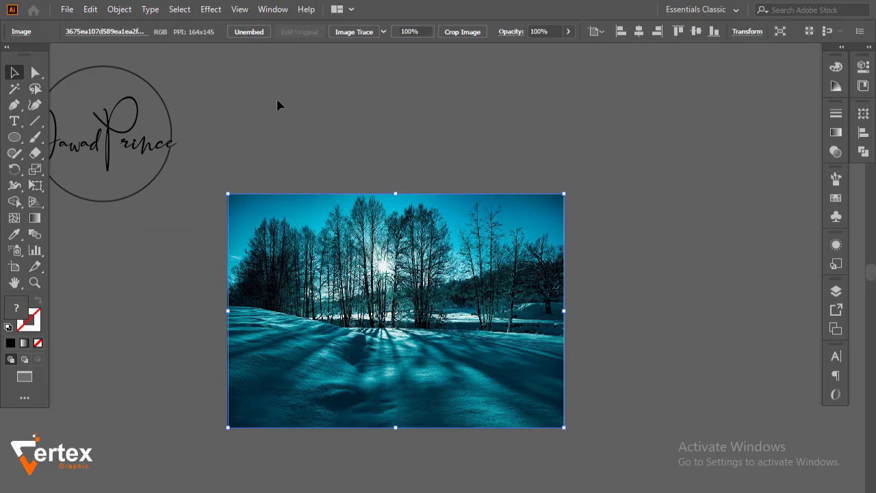
left_click(276, 96)
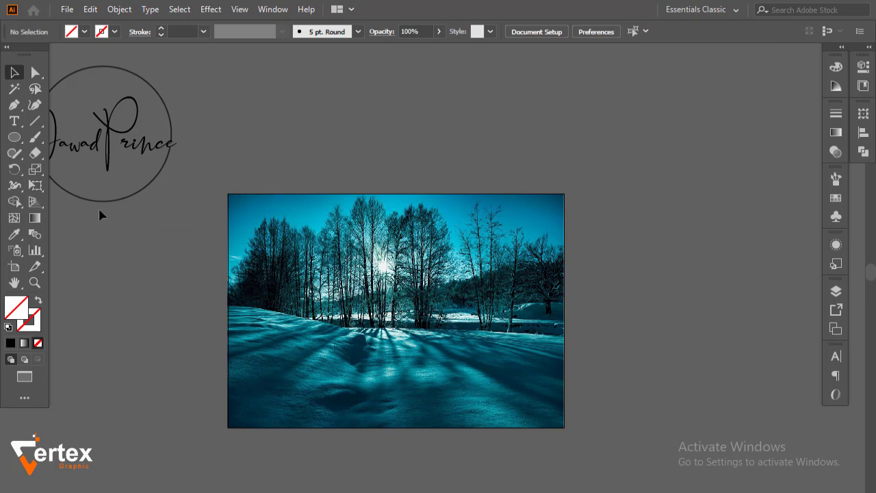
Set the fill colour to black for drawing the next rectangle
left_click_drag(16, 139, 59, 137)
left_click(84, 31)
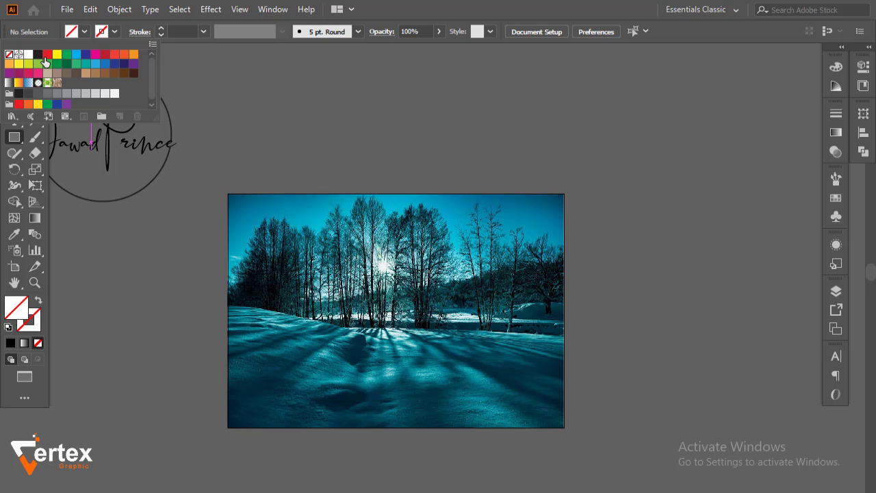
left_click(46, 55)
left_click(38, 54)
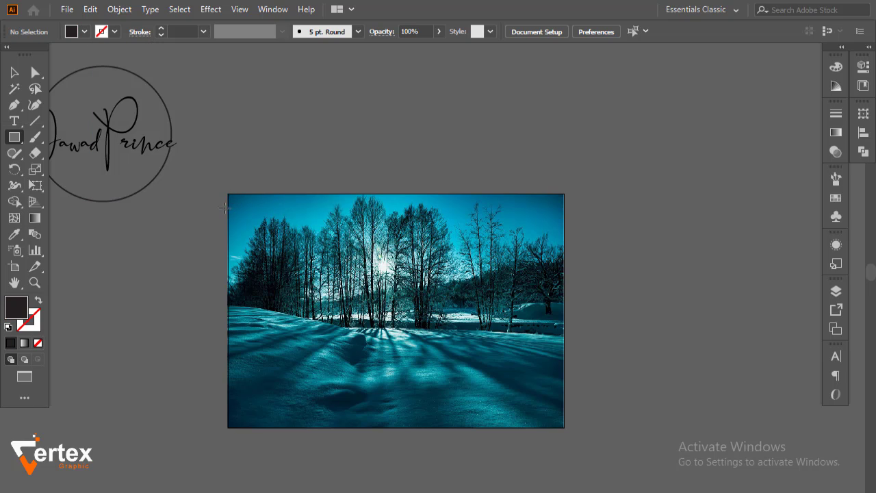
left_click(14, 72)
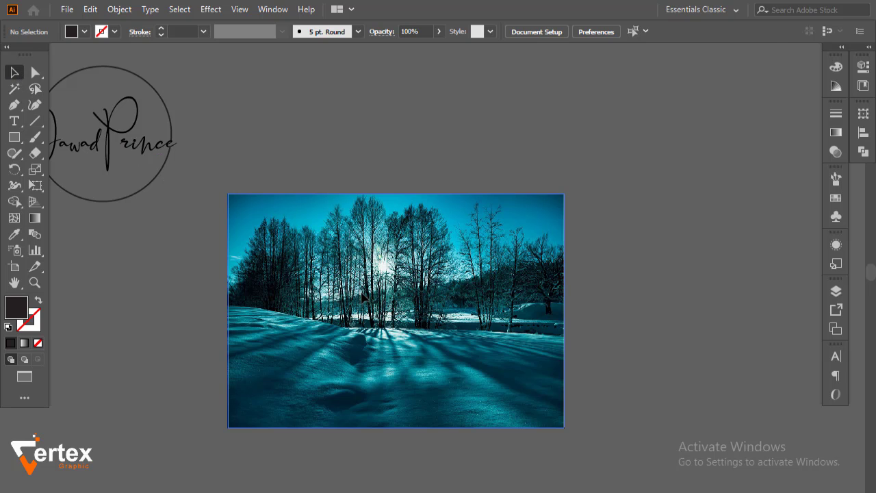
Apply a Gaussian Blur with a 20.9-pixel radius to the winter photo
left_click(361, 295)
left_click(214, 9)
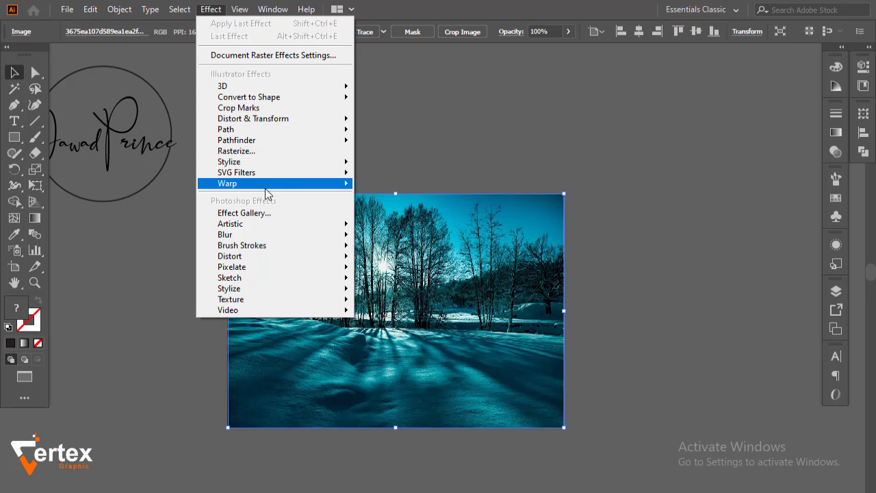
mouse_move(261, 232)
left_click(381, 236)
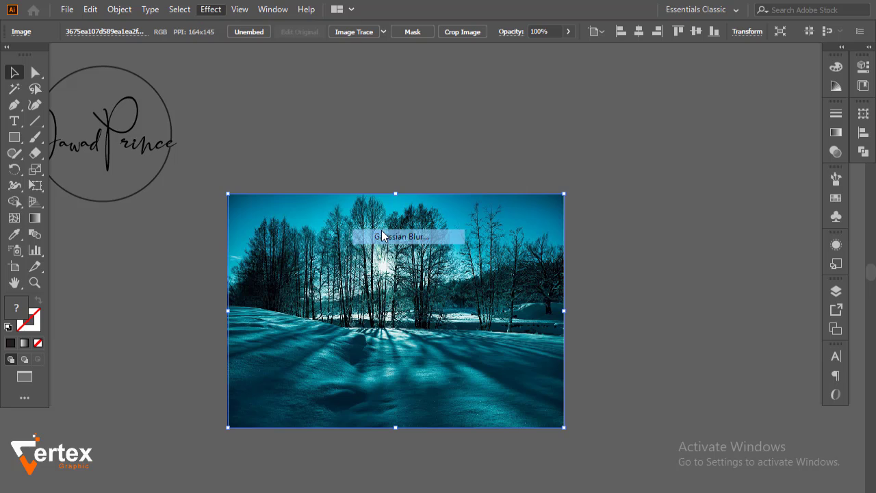
left_click(425, 188)
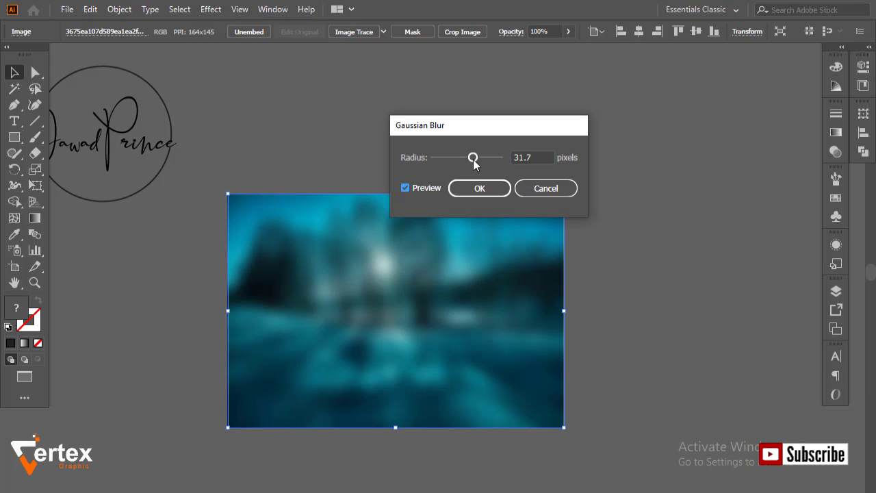
left_click_drag(471, 159, 470, 158)
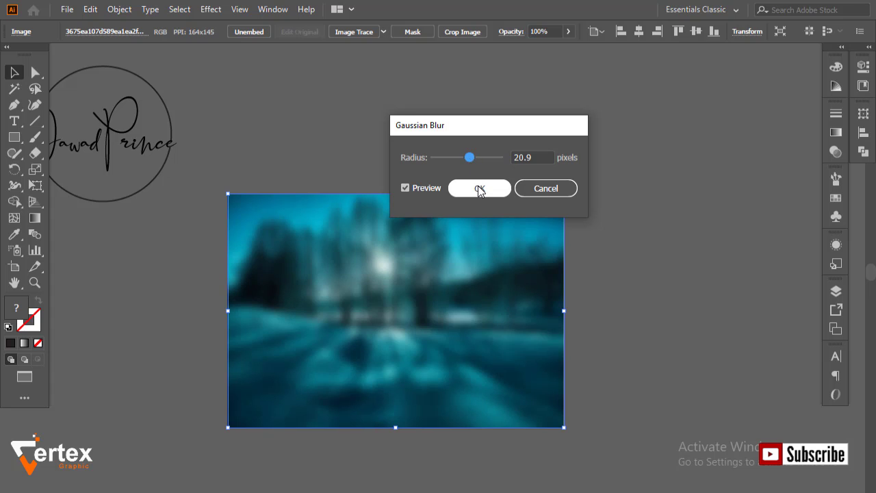
left_click(478, 187)
left_click(165, 224)
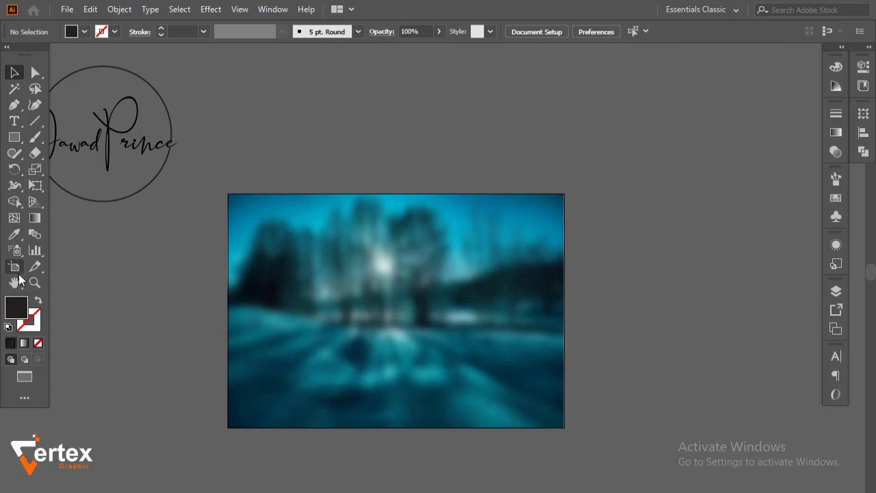
Draw a rectangle over the whole photo and fill it with #000000
left_click(13, 137)
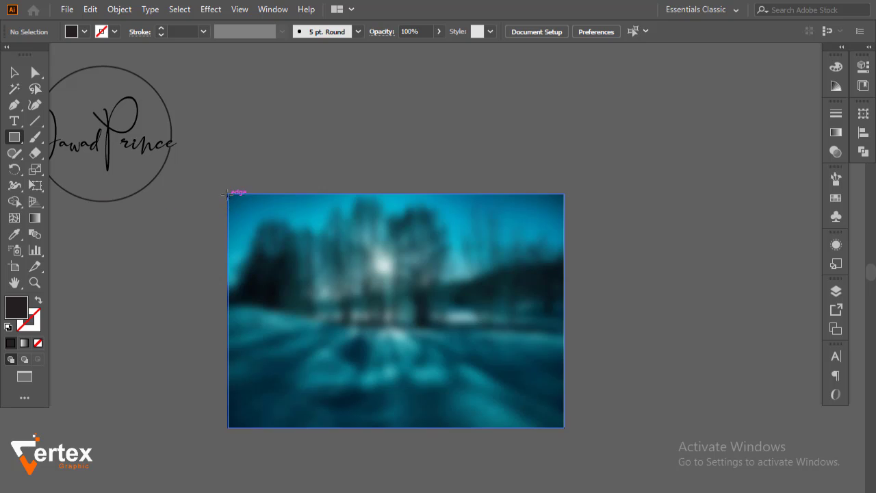
mouse_move(229, 194)
left_mouse_down()
mouse_move(507, 366)
mouse_move(563, 424)
left_mouse_up()
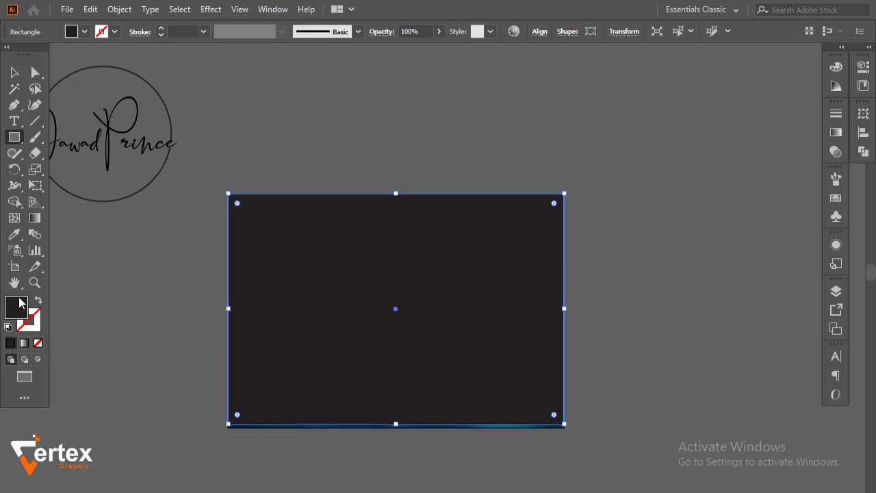
double_click(8, 307)
type("000000")
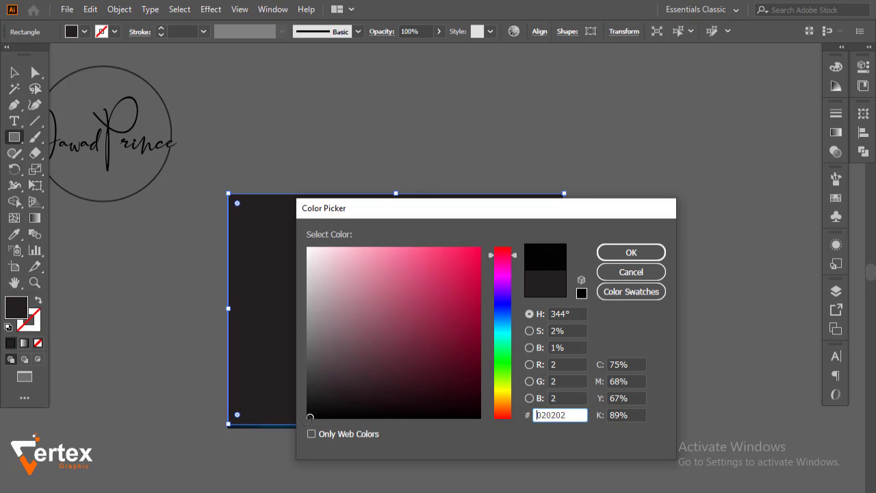
left_click(629, 260)
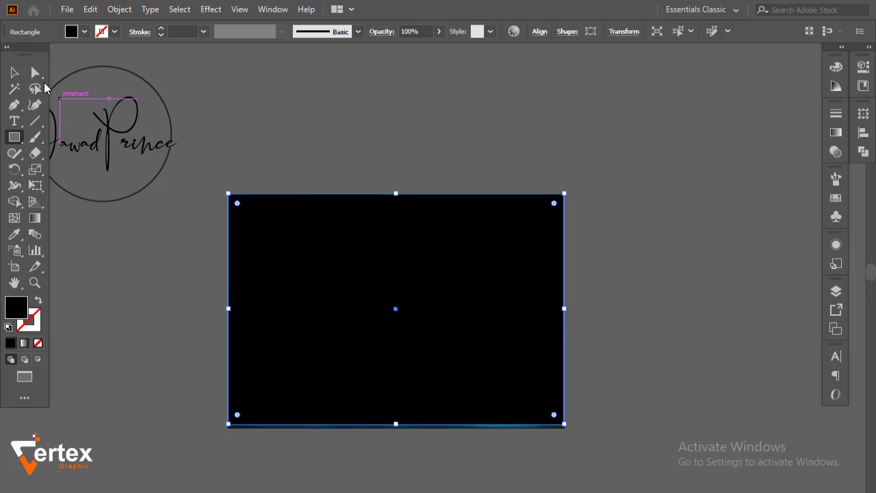
left_click(14, 72)
left_click(408, 147)
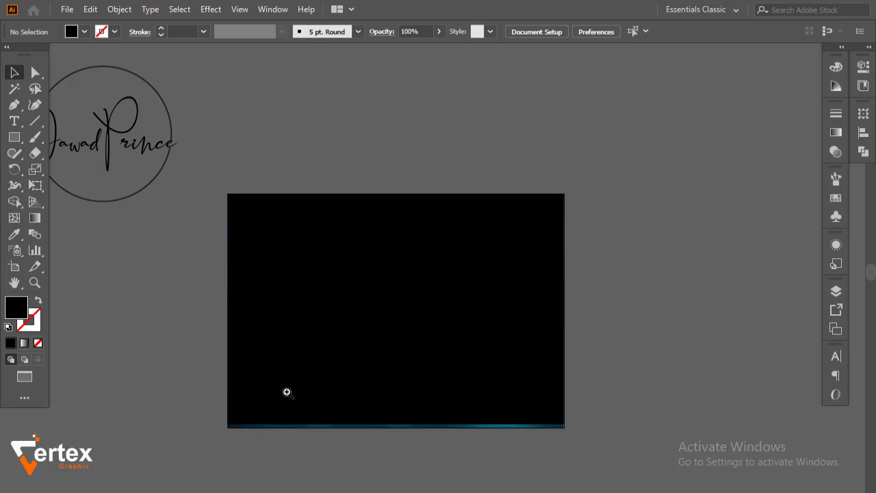
Pull the photo's bottom edge up slightly
left_click_drag(275, 381, 434, 438)
left_click_drag(413, 381, 414, 403)
left_click(466, 261)
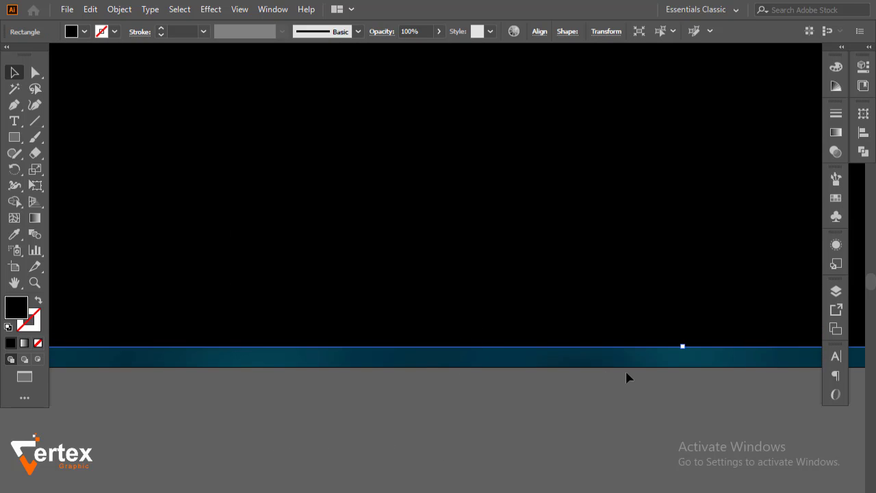
left_click(545, 394)
left_click(604, 362)
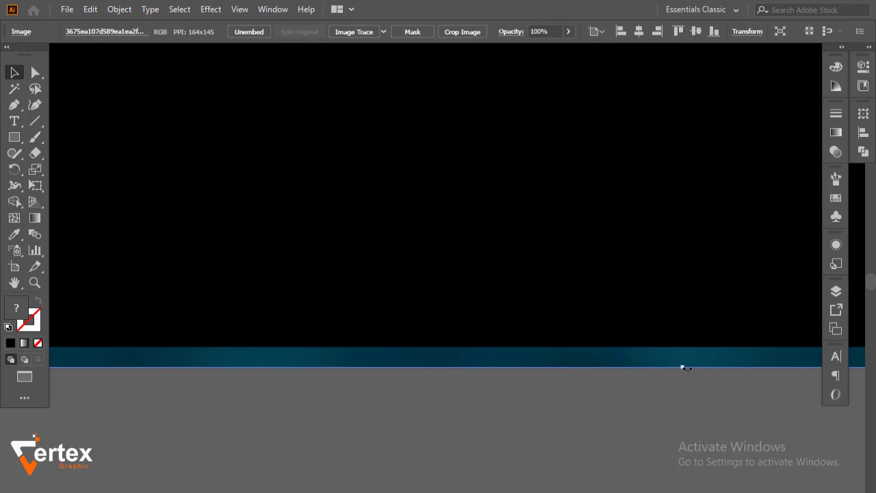
left_click_drag(684, 368, 677, 347)
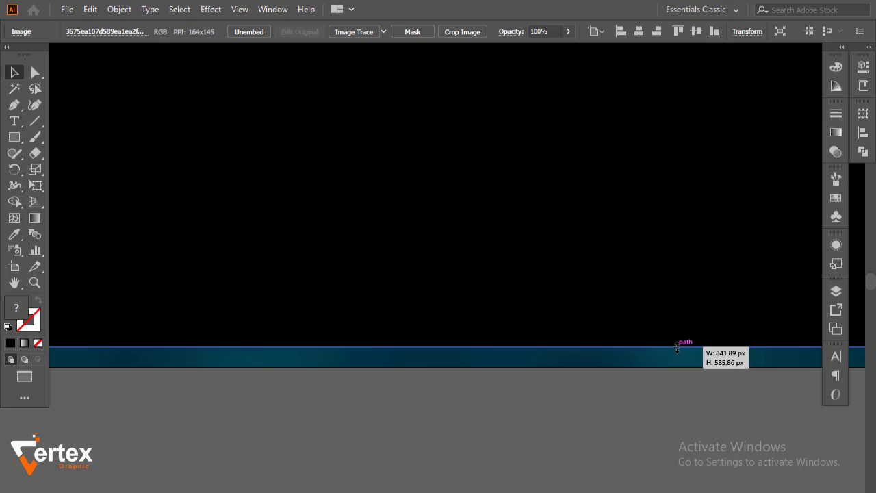
left_click(631, 406)
Extend the black rectangle down to cover the uncovered bottom strip
left_click(688, 324)
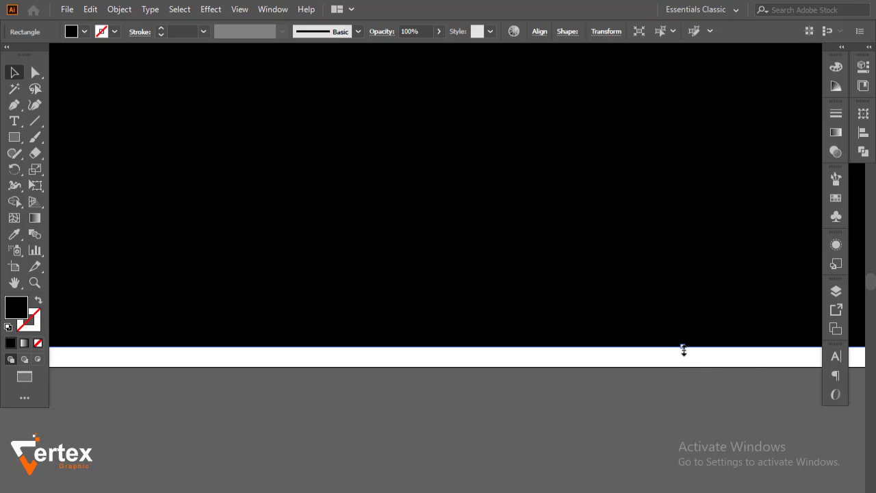
left_click_drag(684, 359, 685, 367)
left_click(661, 399)
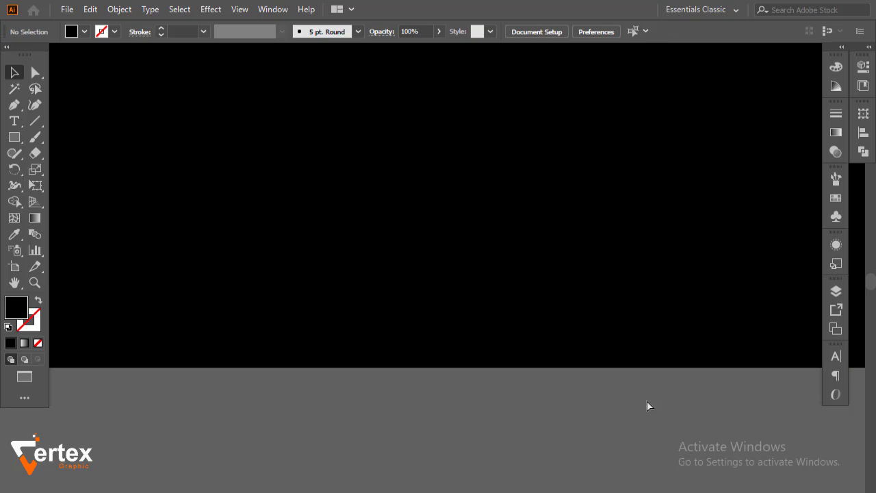
left_click(559, 313, "ctrl+alt")
left_click(560, 313, "ctrl+alt")
left_click(560, 312, "ctrl+alt")
left_click(560, 313, "ctrl+alt")
left_click(560, 313, "ctrl+alt")
left_click_drag(380, 169, 713, 389)
left_click(606, 336)
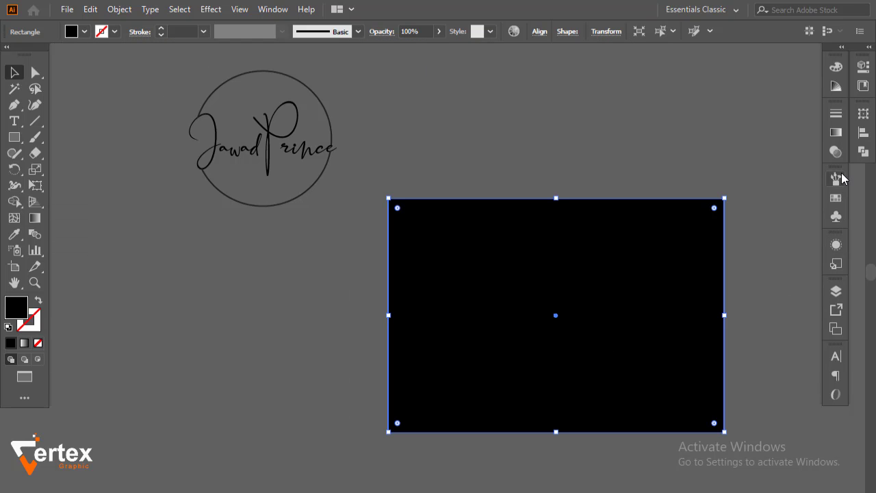
Lower the black rectangle's opacity to 59%
left_click(836, 151)
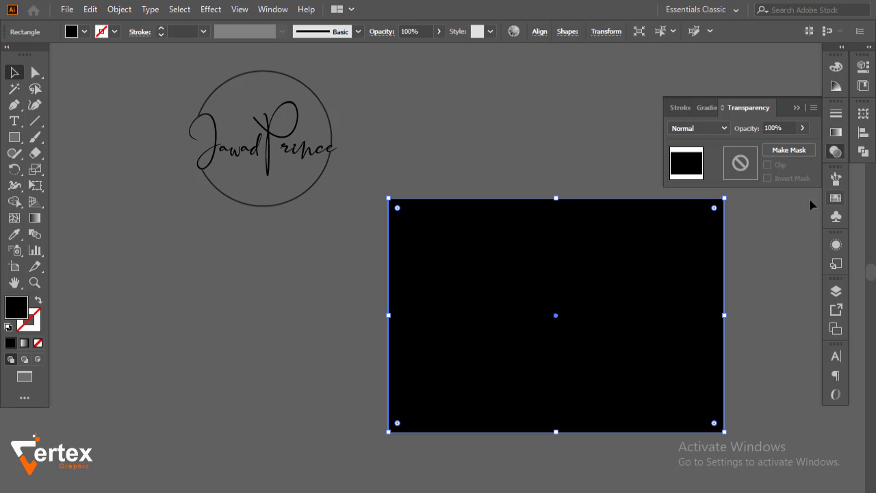
left_click(802, 128)
left_click_drag(794, 147, 779, 146)
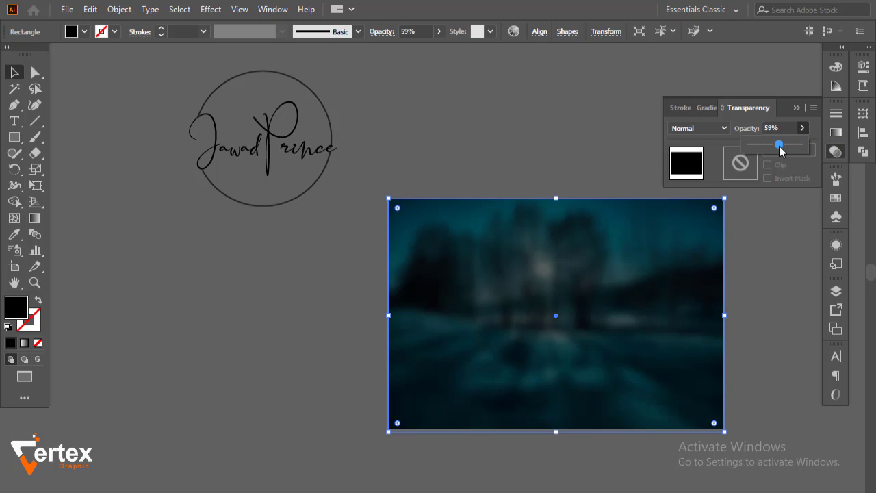
left_click(796, 109)
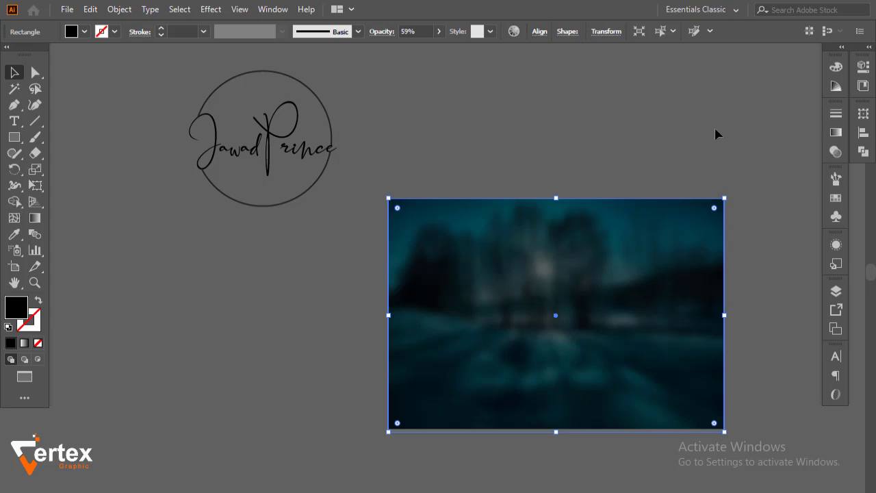
left_click(715, 128)
Fill the signature logo group with white
left_click_drag(591, 295, 532, 295)
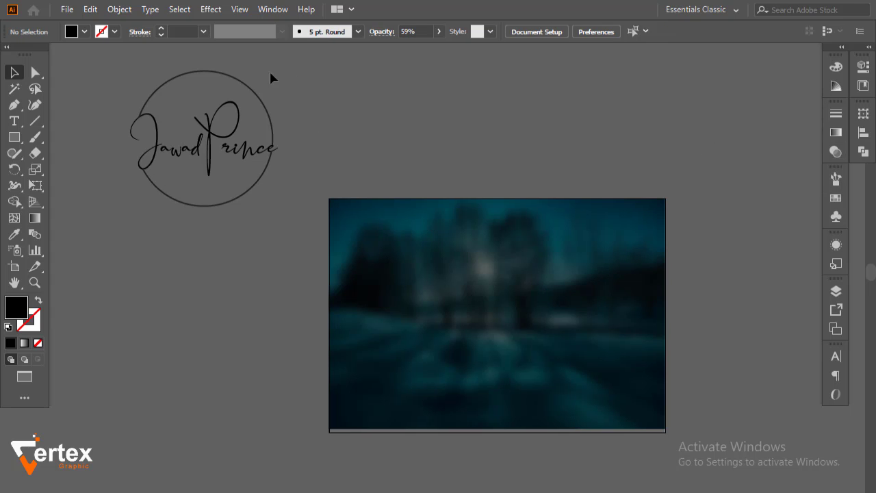
left_click_drag(276, 58, 184, 202)
left_click(84, 31)
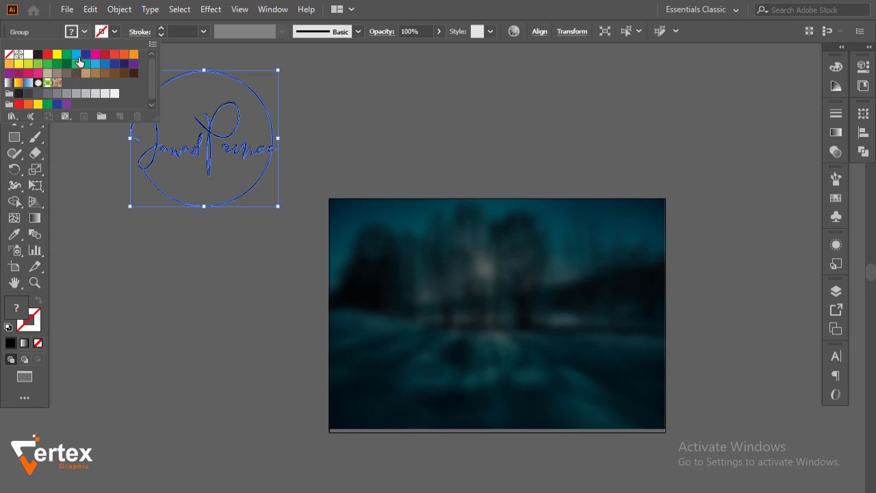
left_click(28, 54)
Move the white logo onto the photo's centre and bring it to the front
left_click(210, 146)
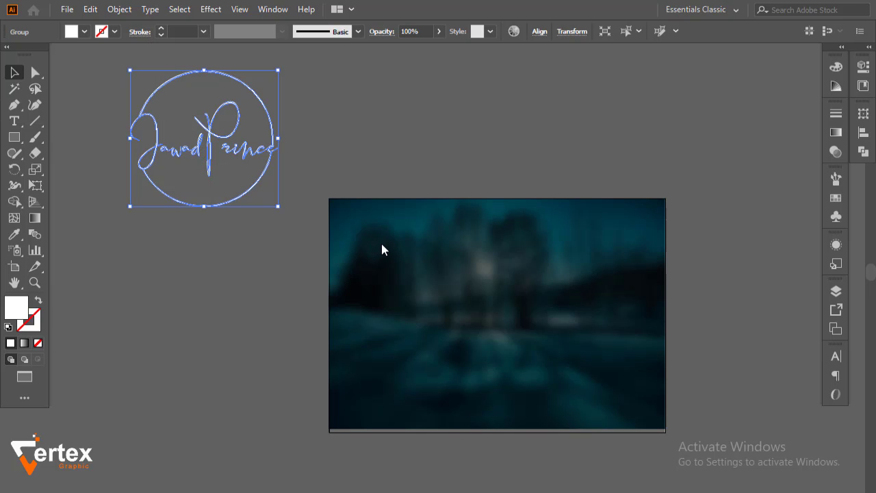
left_click_drag(204, 152, 490, 326)
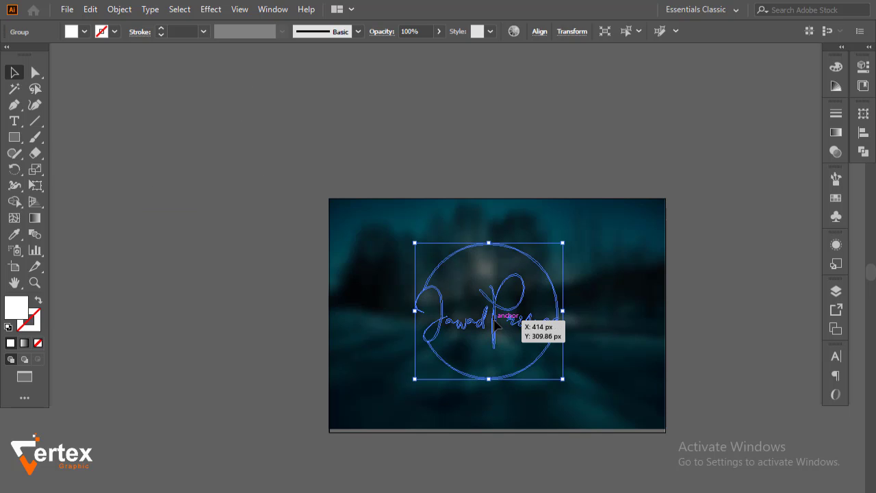
right_click(494, 317)
mouse_move(571, 250)
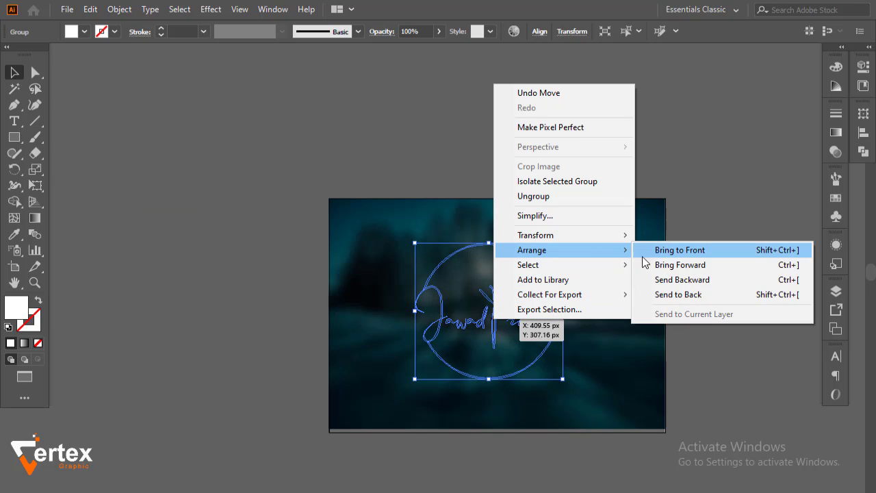
left_click(676, 245)
left_click(705, 228)
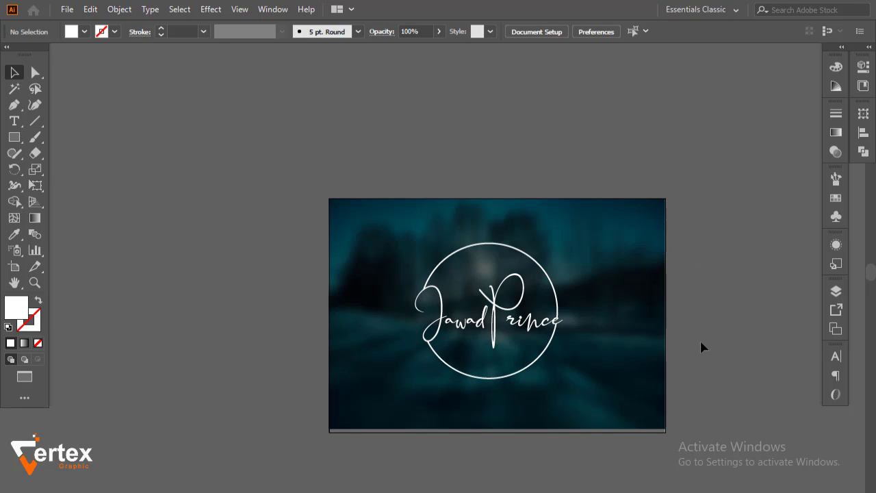
scroll(509, 361, "up", 1)
left_click_drag(510, 361, 411, 320)
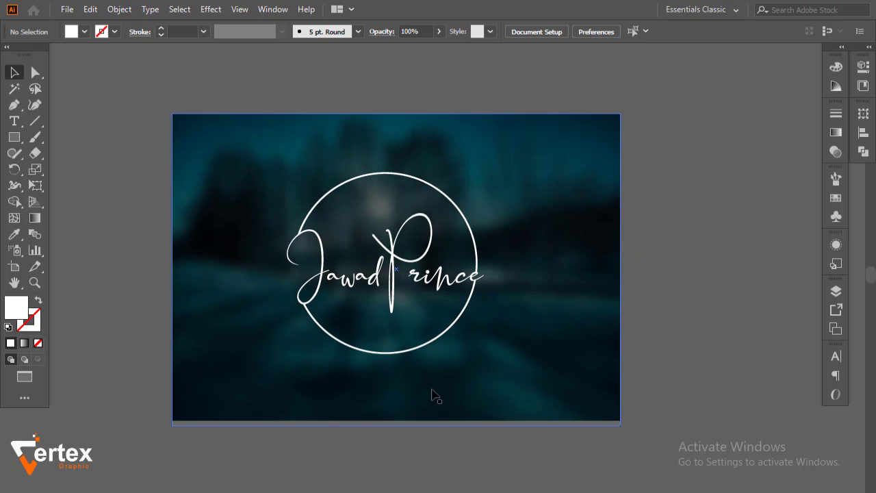
Stretch the blurred photo down to cover the bottom white strip
left_click(411, 423)
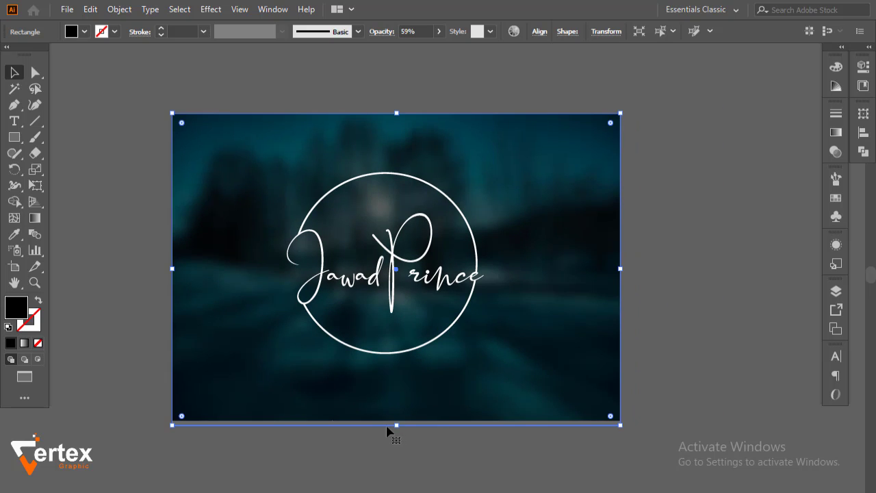
left_click(632, 387)
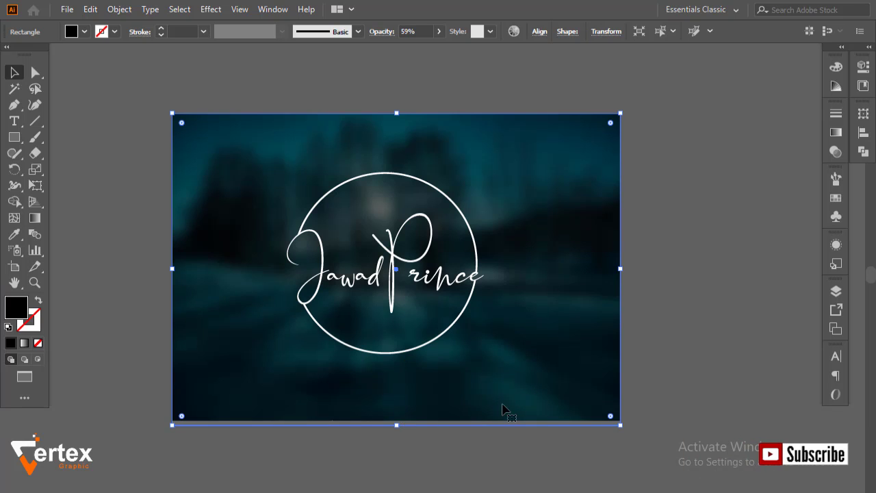
left_click_drag(442, 396, 594, 414)
left_click(253, 401)
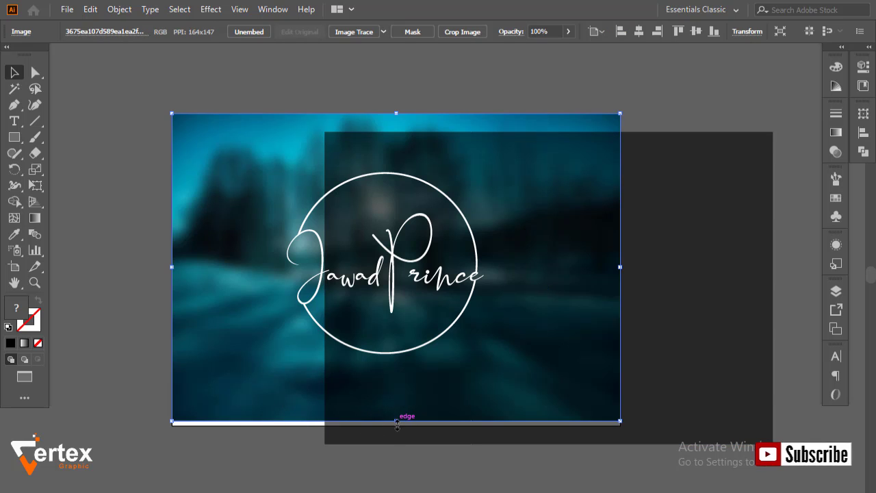
left_click_drag(396, 421, 396, 426)
left_click(321, 468)
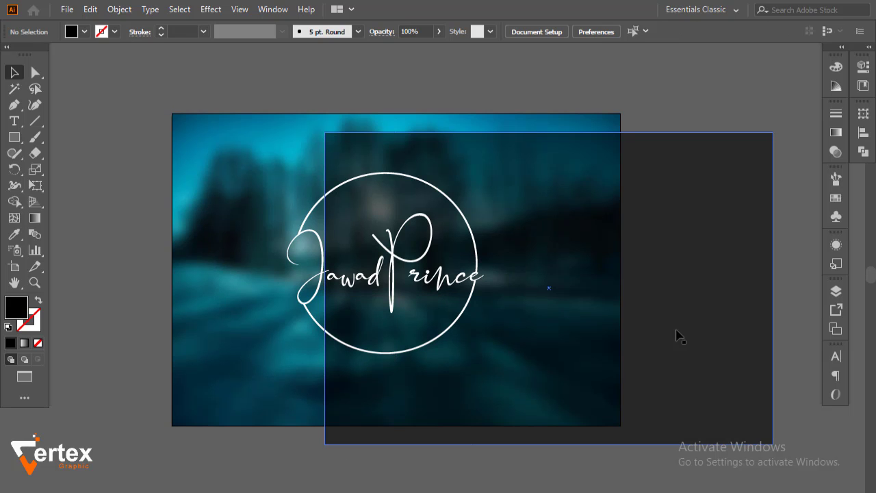
Move the dark overlay back and centre it vertically on the artboard
left_click_drag(677, 332, 528, 304)
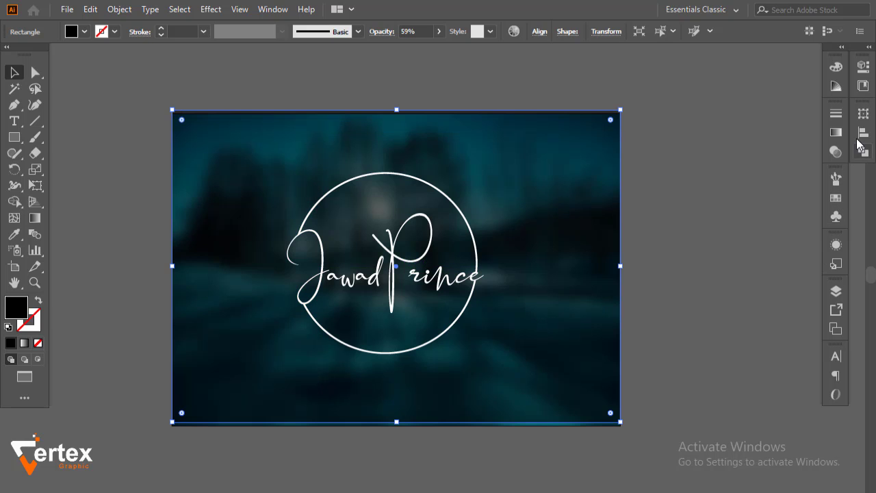
left_click(861, 135)
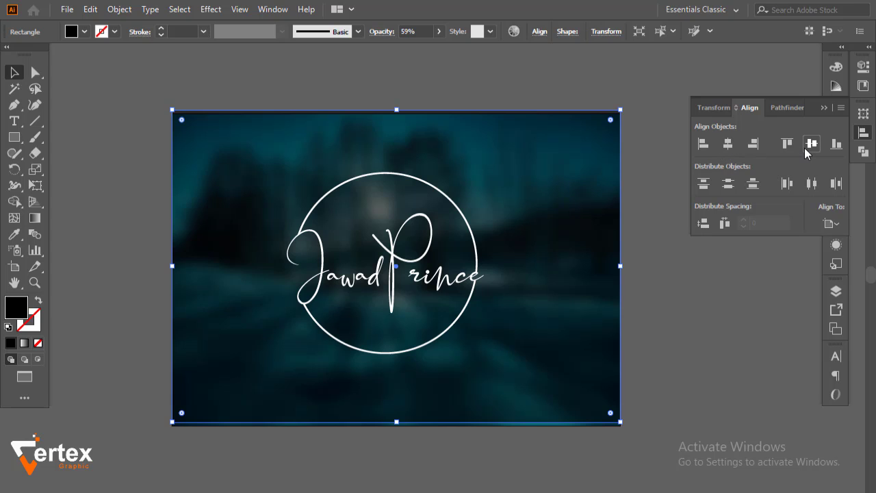
left_click(806, 147)
left_click(712, 172)
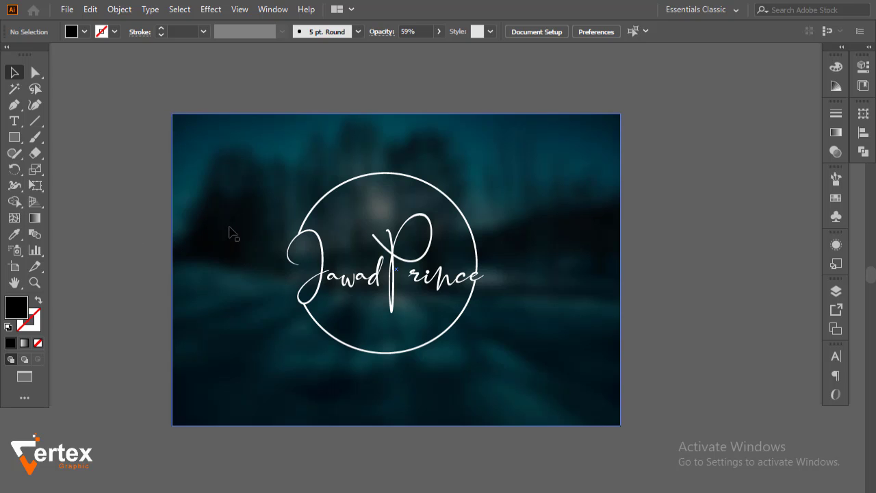
left_click_drag(192, 136, 220, 161)
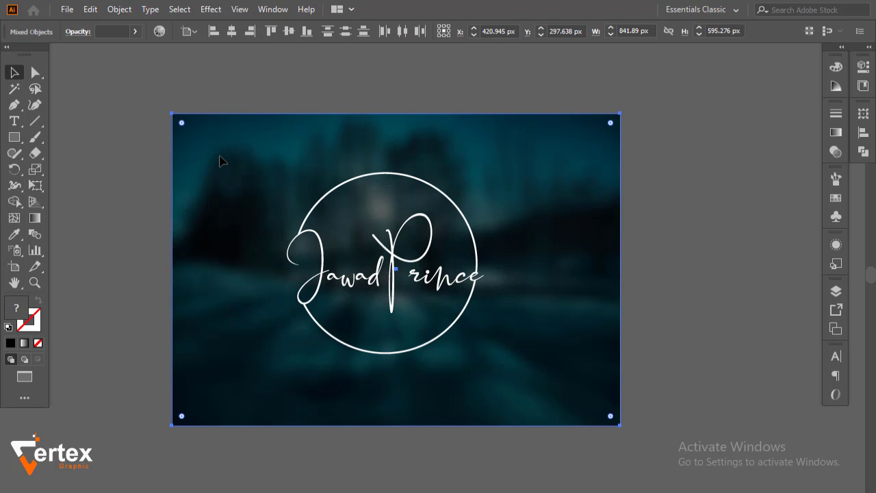
left_click(155, 168)
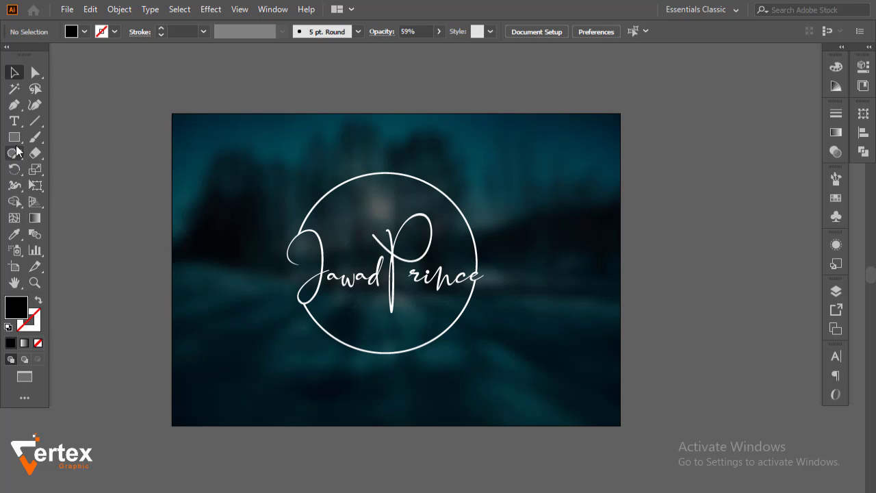
left_click(14, 121)
Add PHOTOGRAPHER below the circle in all-caps Myriad Pro at about 22.42 pt
left_click(466, 380)
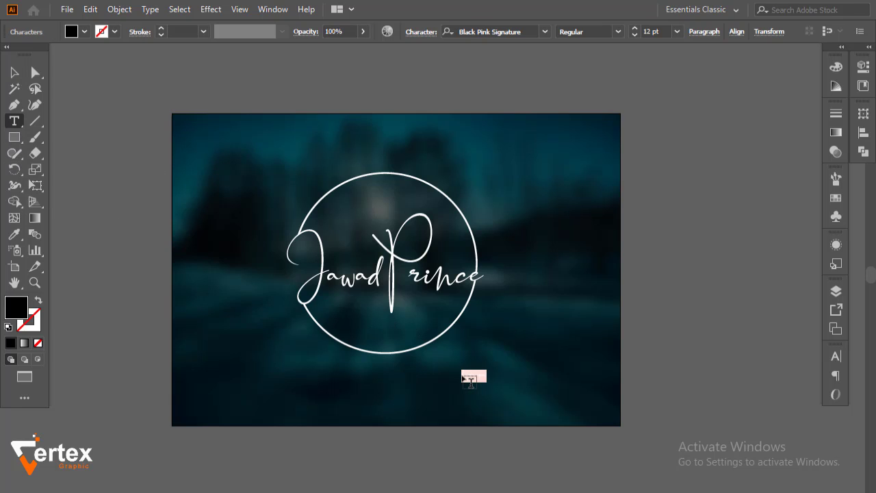
key("BackSpace")
left_click(11, 73)
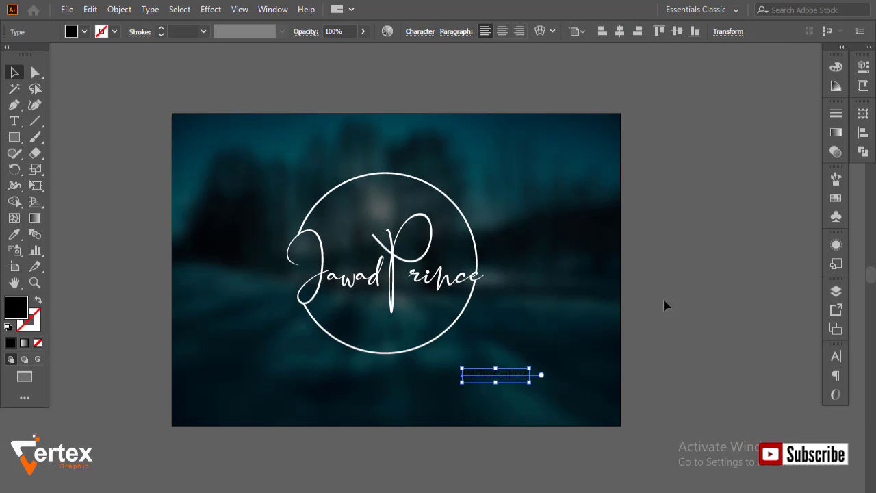
left_click(835, 356)
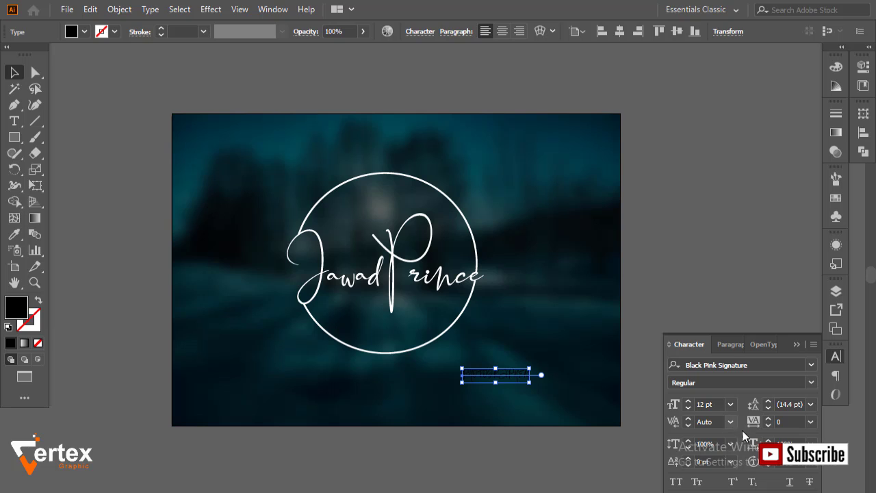
left_click(676, 482)
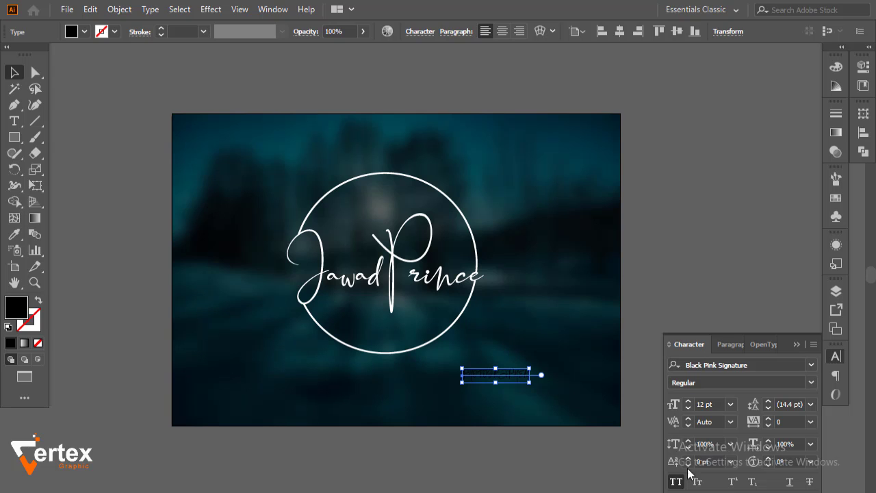
left_click(811, 367)
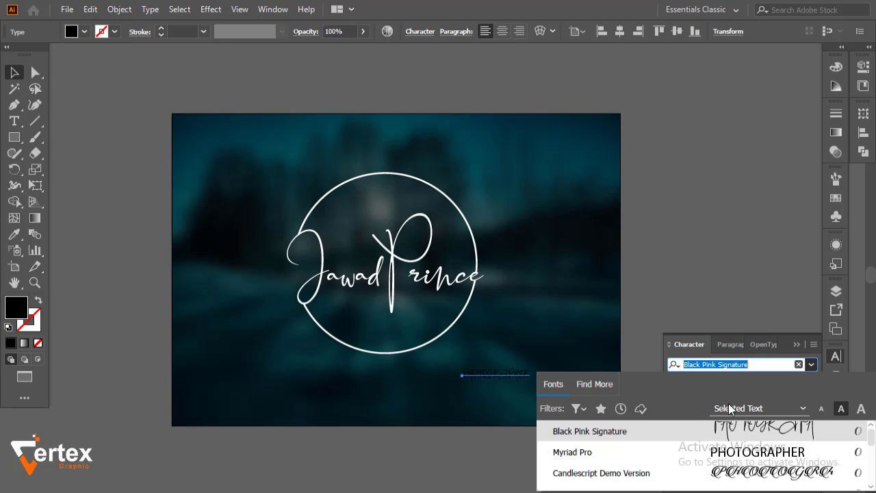
left_click(635, 451)
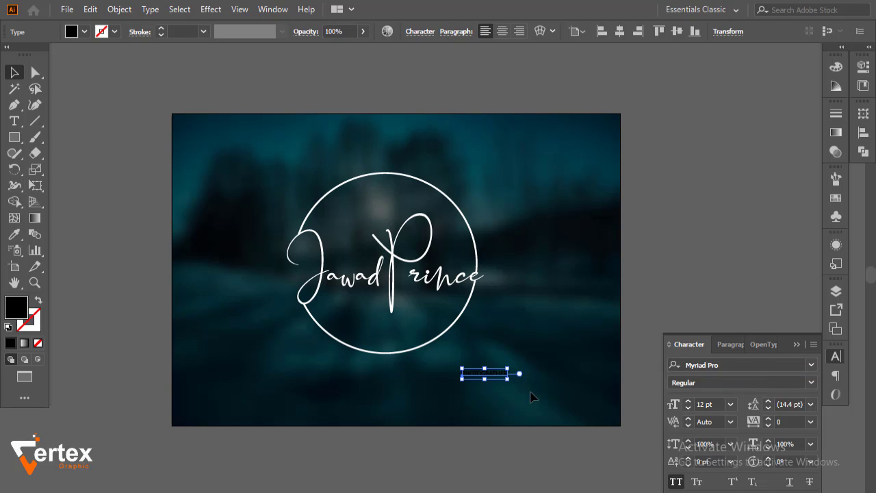
left_click_drag(510, 384, 393, 330)
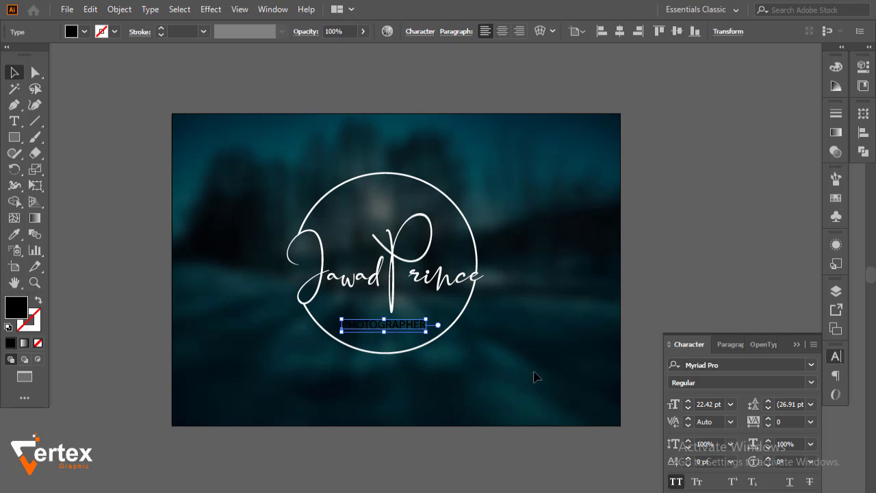
Set PHOTOGRAPHER's tracking to 150
left_click(786, 422)
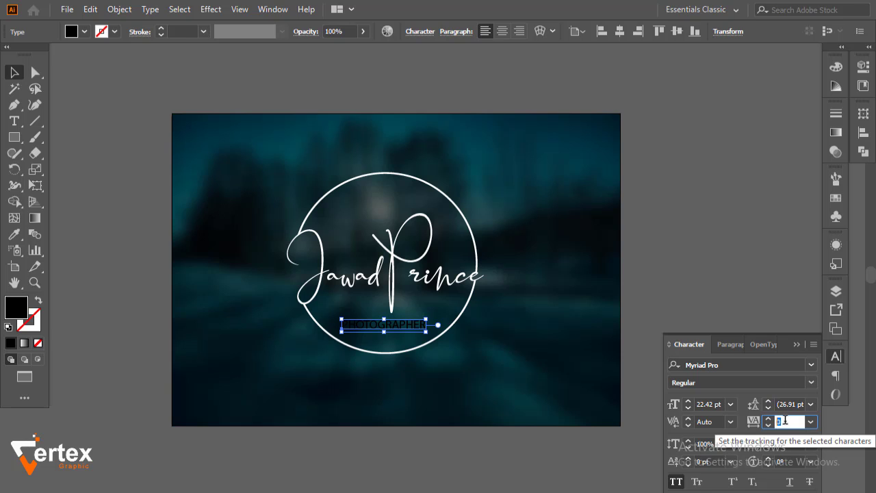
type("100")
key("Return")
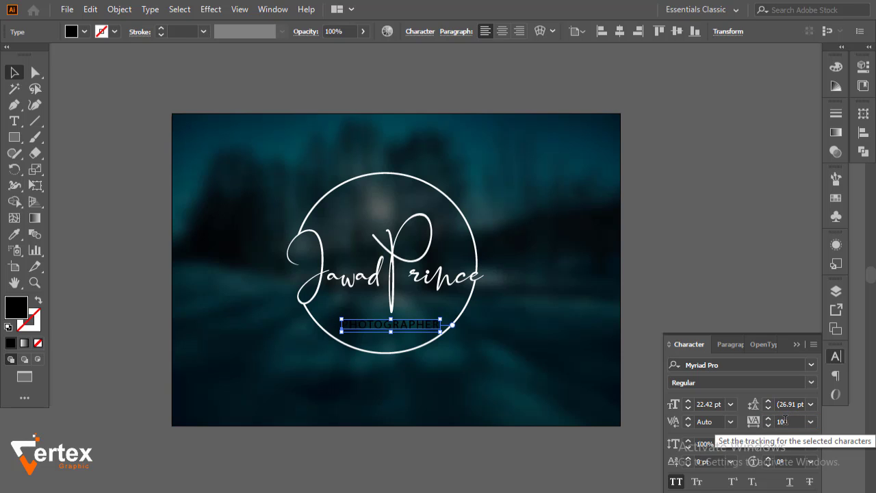
left_click(786, 421)
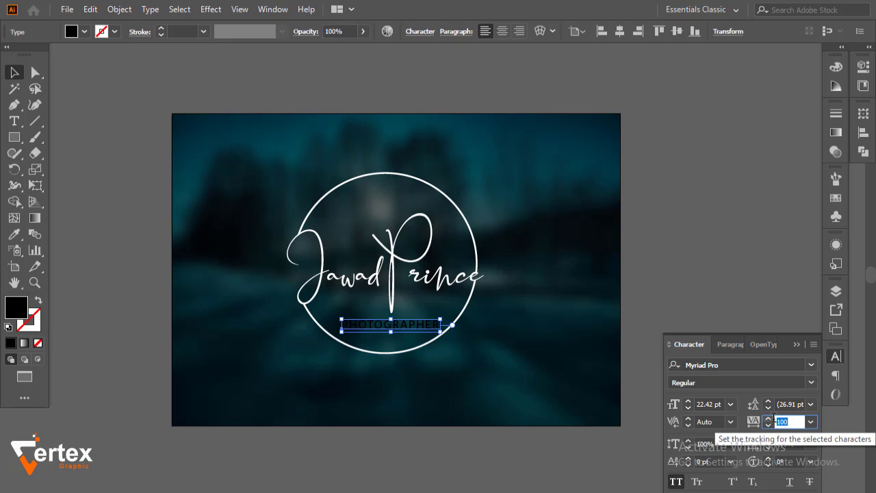
type("150")
key("Return")
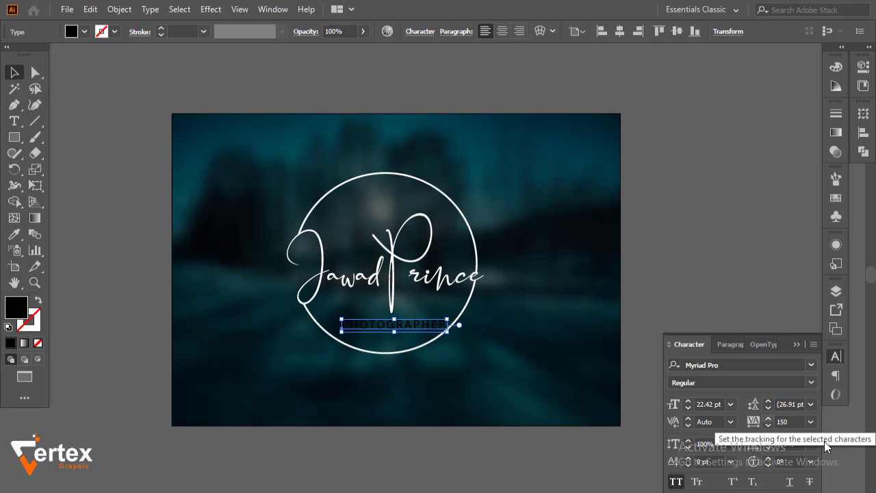
Set the Align panel to align relative to the selected objects
left_click(796, 345)
left_click_drag(204, 290, 536, 391)
left_click_drag(507, 345, 511, 443)
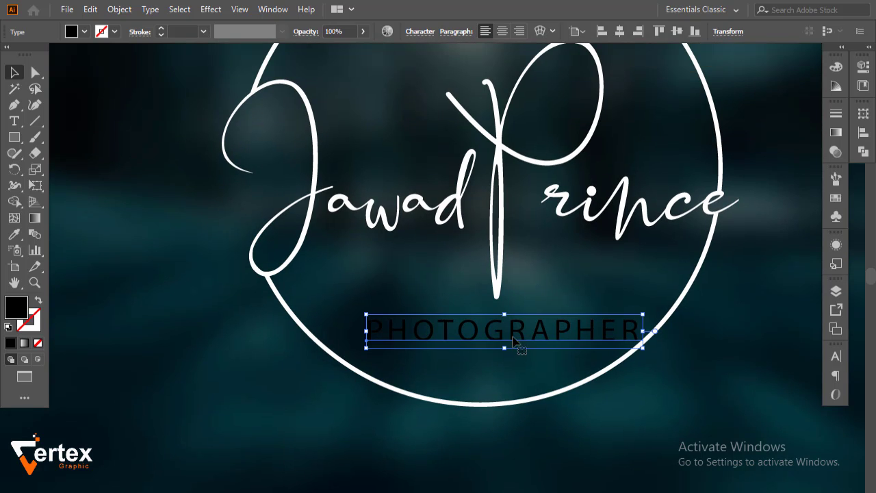
left_click(864, 132)
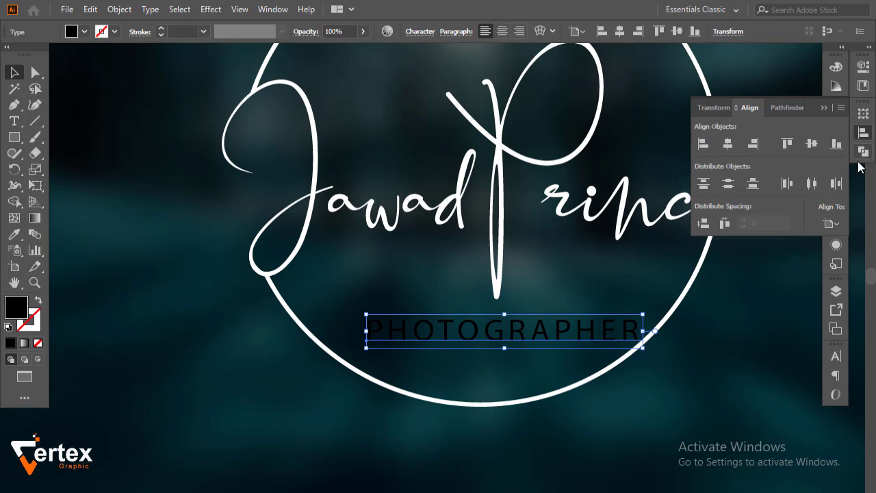
left_click(840, 223)
left_click(794, 240)
Centre PHOTOGRAPHER horizontally on the logo, using the logo as key object
left_click(725, 360)
left_click_drag(698, 377, 592, 304)
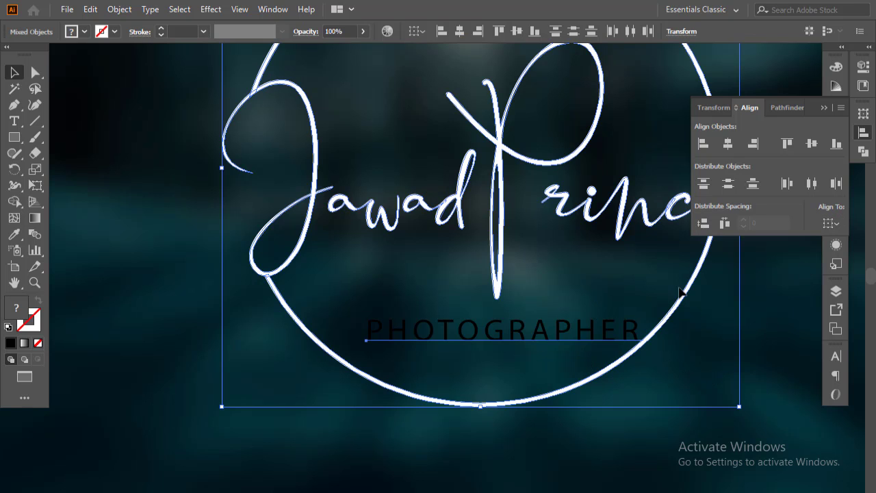
left_click(494, 253)
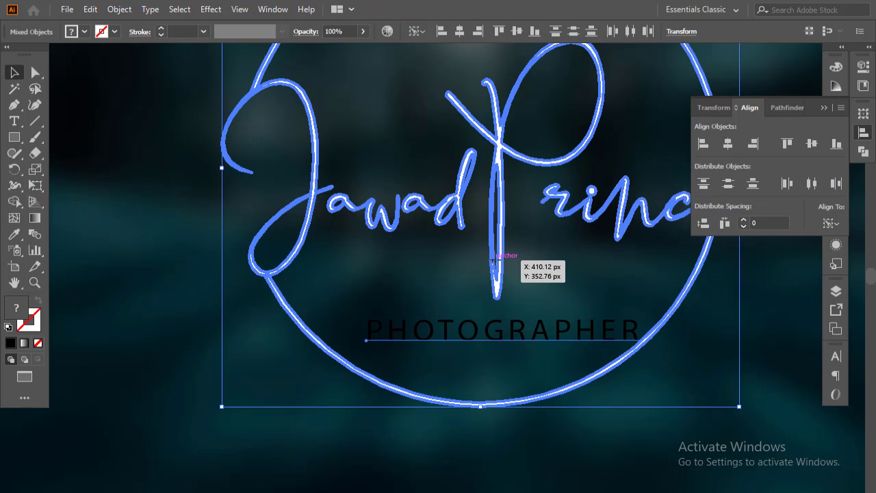
left_click(728, 144)
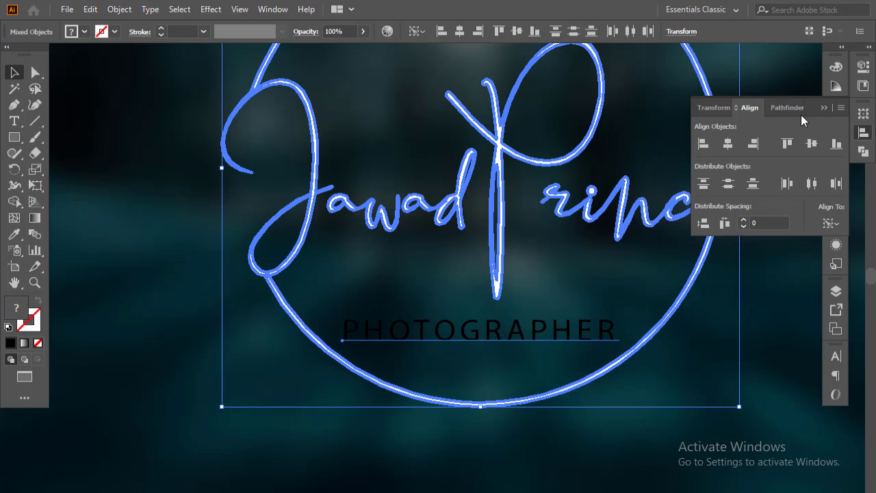
left_click(822, 106)
left_click(769, 302)
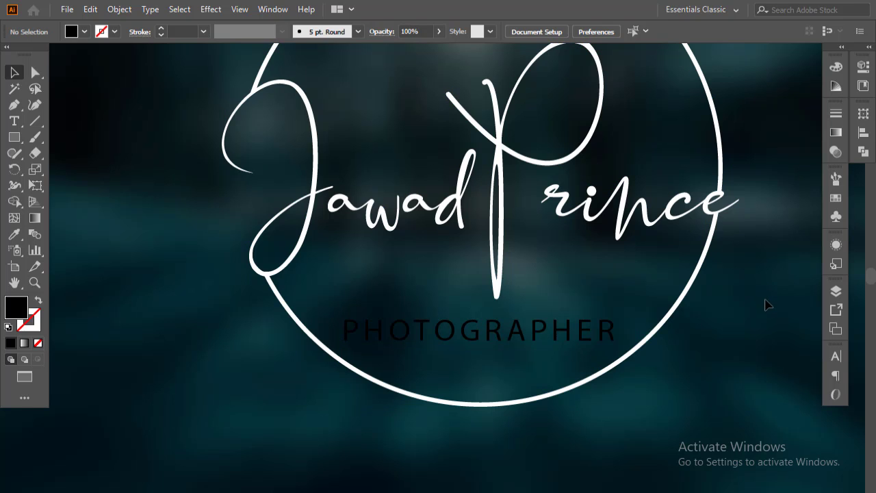
left_click(521, 345)
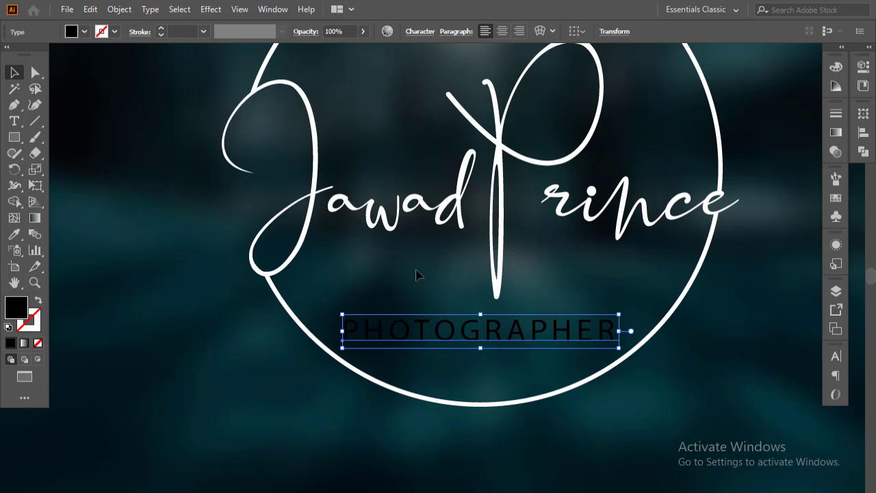
Make PHOTOGRAPHER red at 13 pt with 400 tracking
left_click(75, 33)
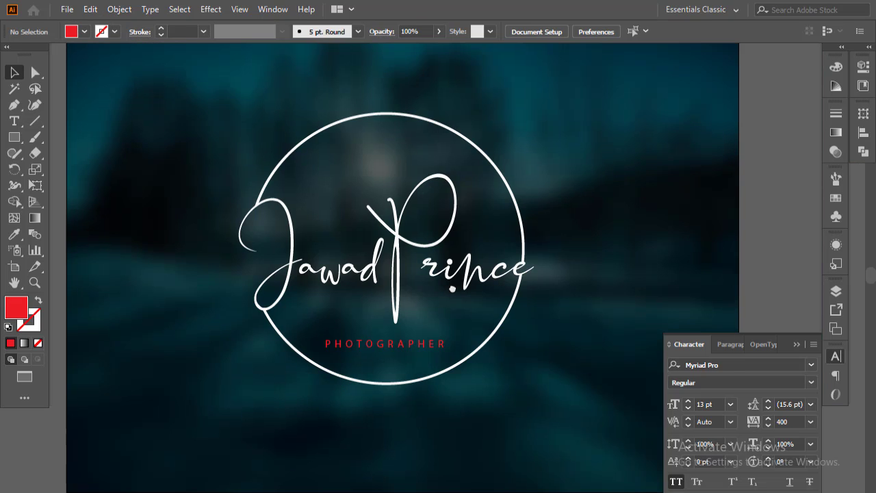
left_click(796, 345)
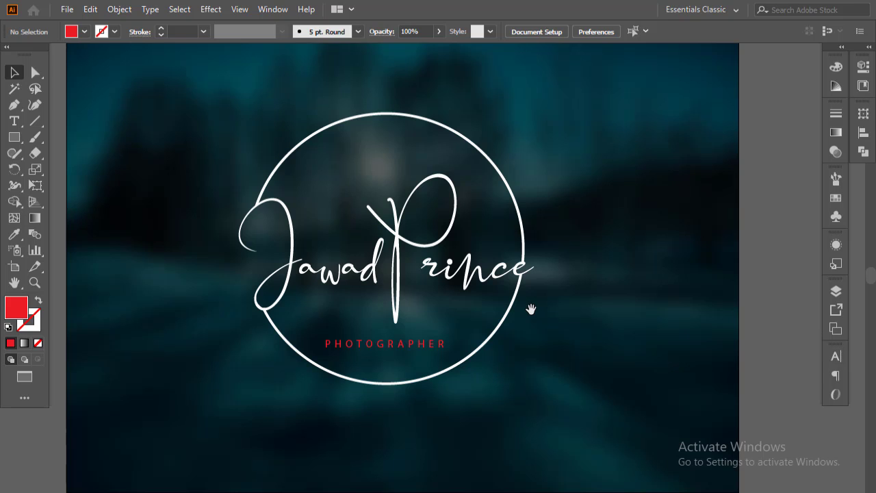
key("ctrl+minus")
left_click_drag(553, 299, 536, 319)
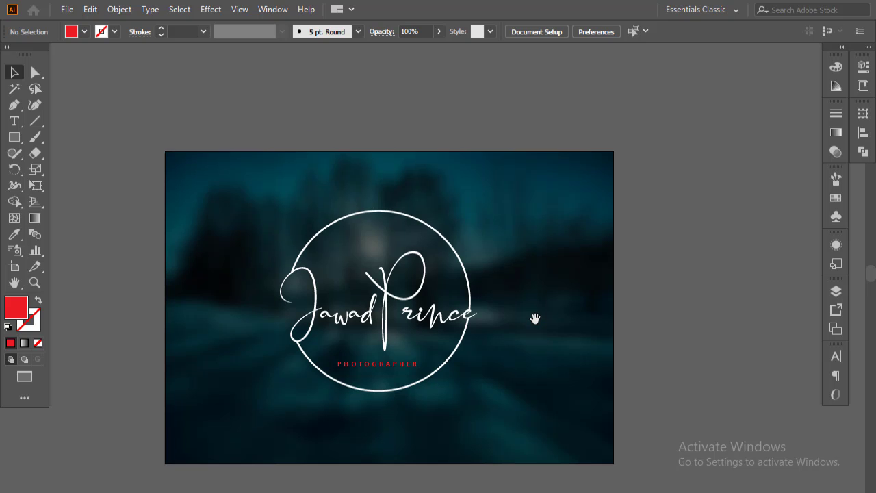
scroll(537, 320, "up", 1)
left_click_drag(379, 291, 497, 258)
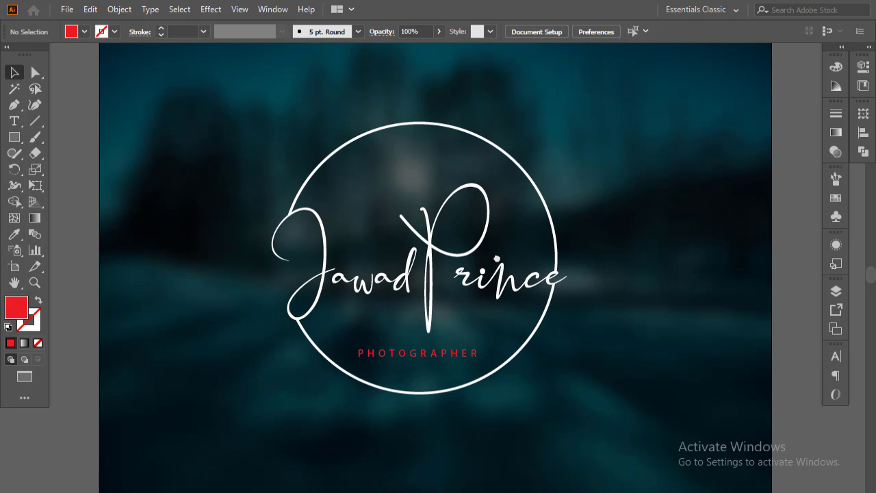